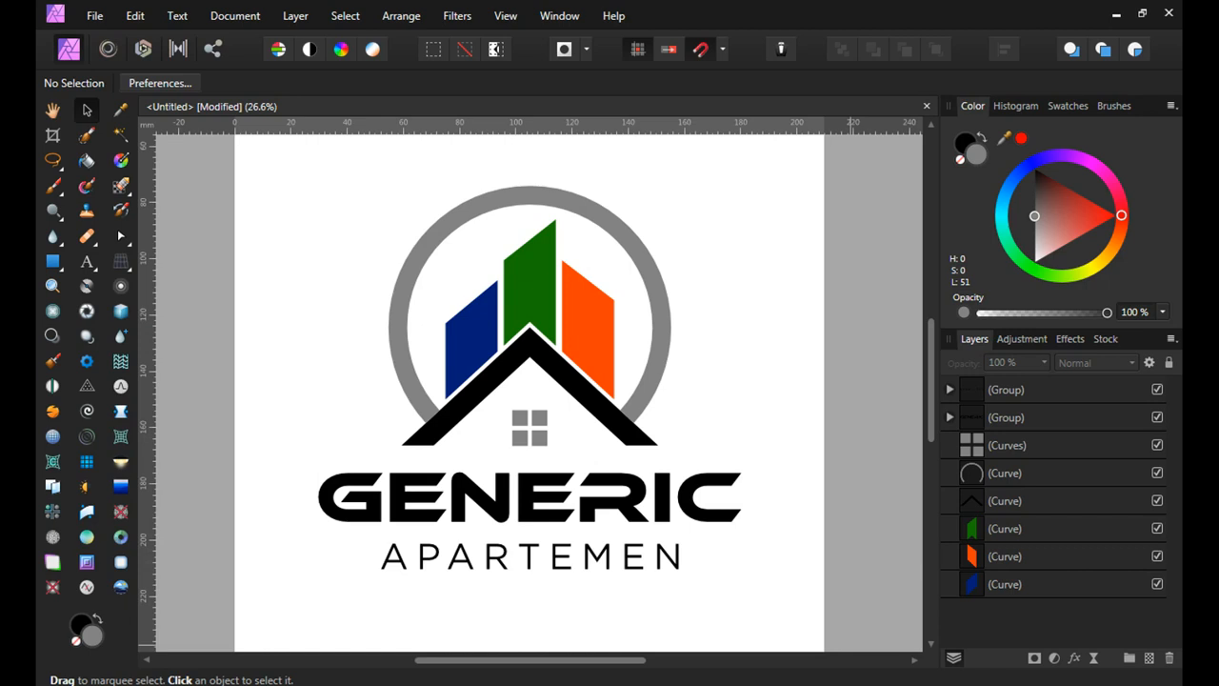
Close the open logo document and create a new A4 print document, 210 × 297 mm at 300 DPI
{"action": "key", "text": "ctrl+w"}
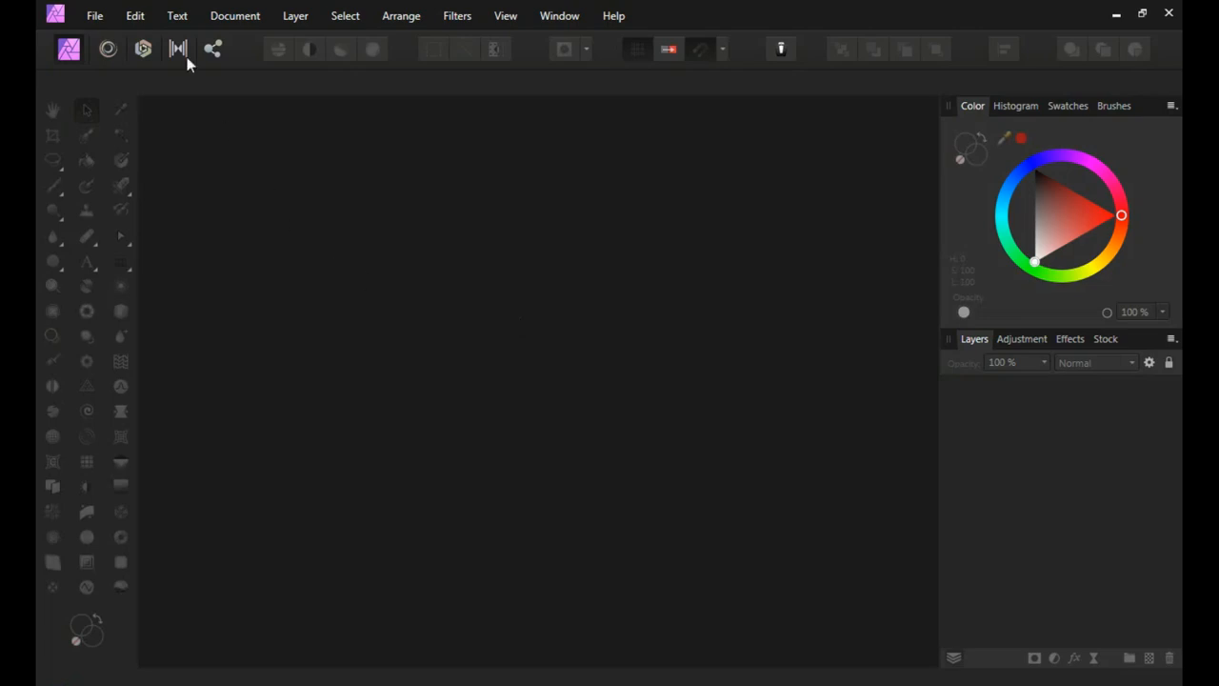
{"action": "left_click", "coordinate": [95, 16]}
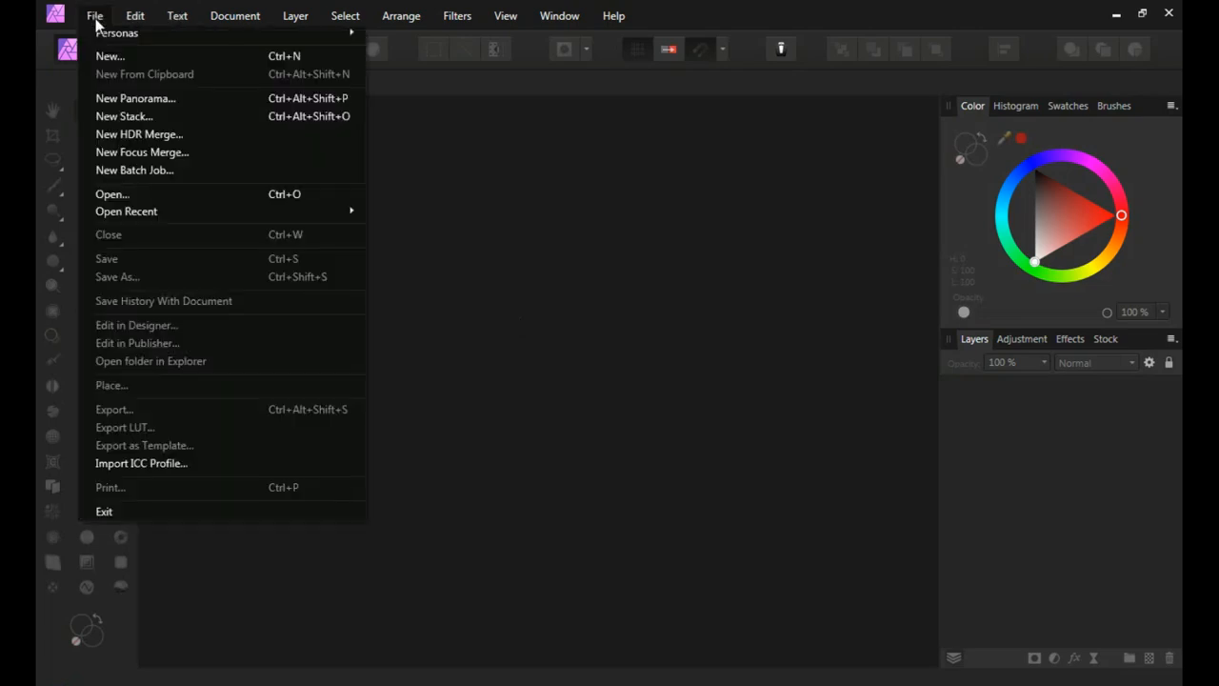
{"action": "left_click", "coordinate": [155, 55]}
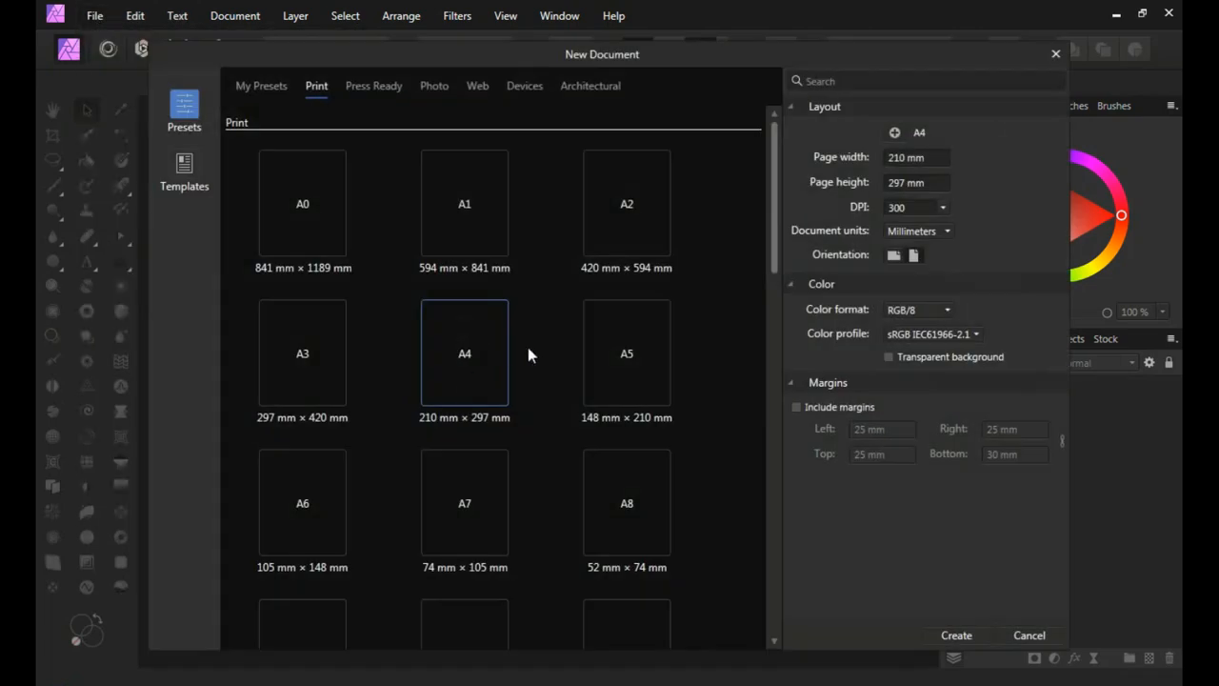
{"action": "left_click", "coordinate": [971, 637]}
Draw a horizontally centred circle about 122 mm wide with the Ellipse Tool and fill it with pure red
{"action": "scroll", "coordinate": [493, 369], "scroll_direction": "up", "scroll_amount": 3}
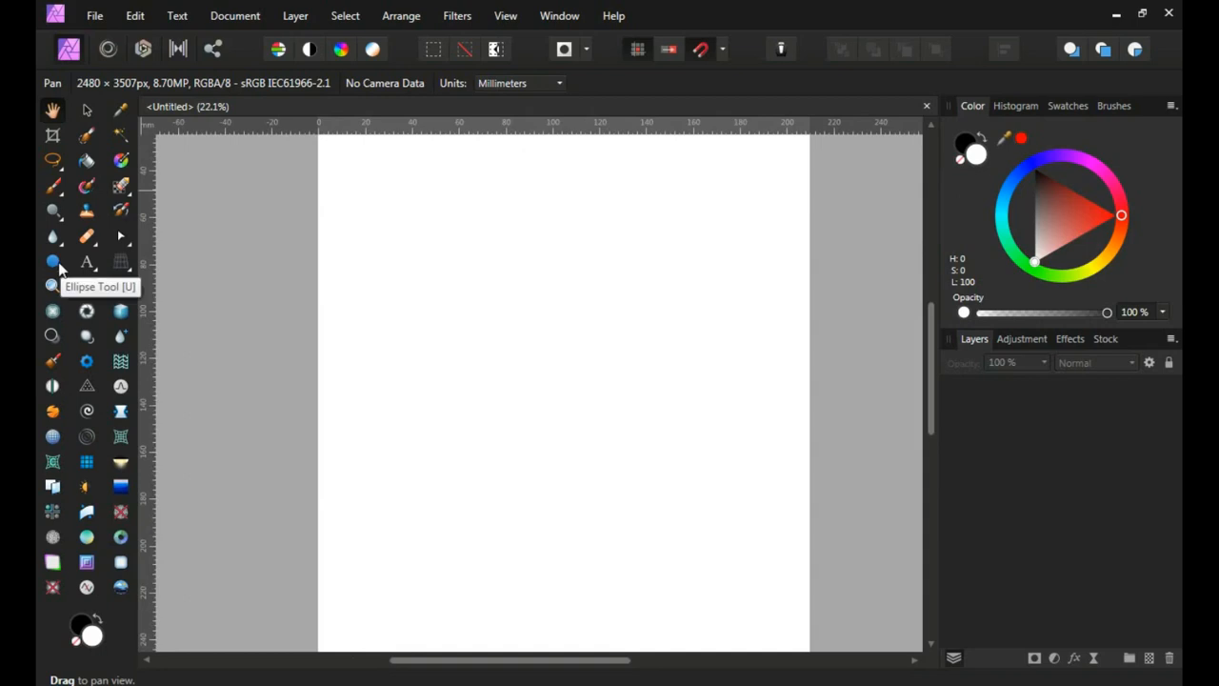
{"action": "left_click", "coordinate": [54, 263]}
{"action": "left_click", "coordinate": [152, 228]}
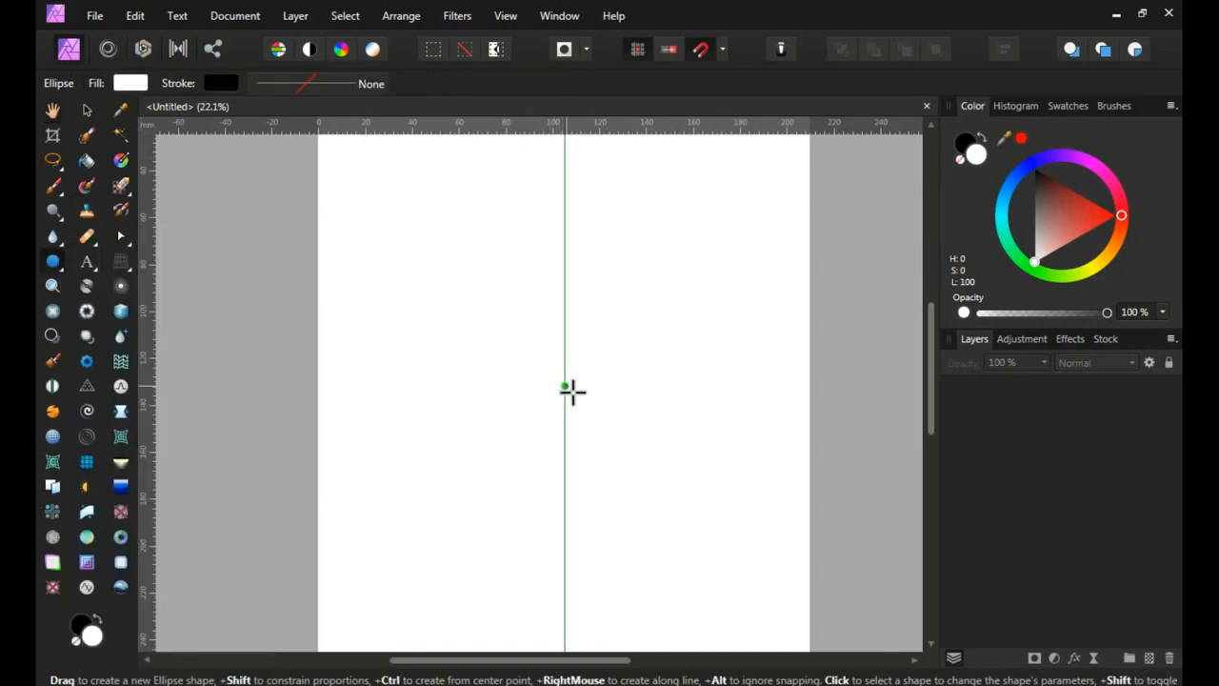
{"action": "left_click_drag", "start_coordinate": [564, 387], "coordinate": [708, 245]}
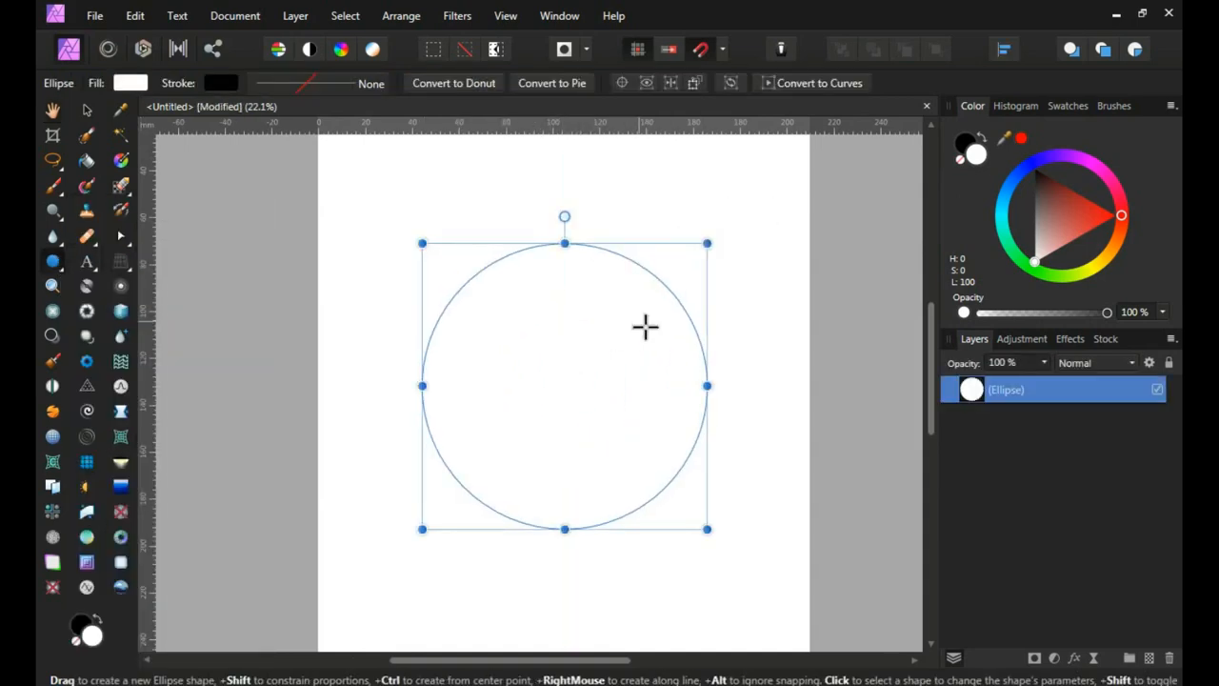
{"action": "left_click_drag", "start_coordinate": [1070, 230], "coordinate": [1118, 217]}
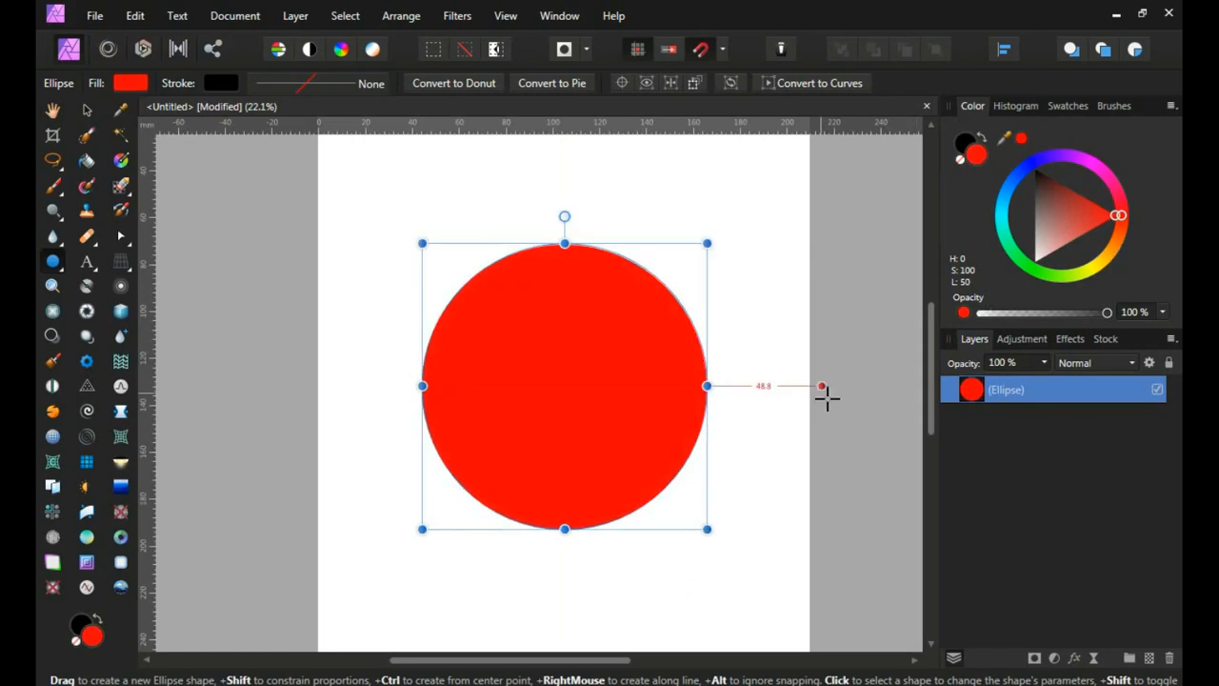
Duplicate the red circle, shrink the copy around its centre to about 106 mm wide, and fill it dark red
{"action": "right_click", "coordinate": [990, 394]}
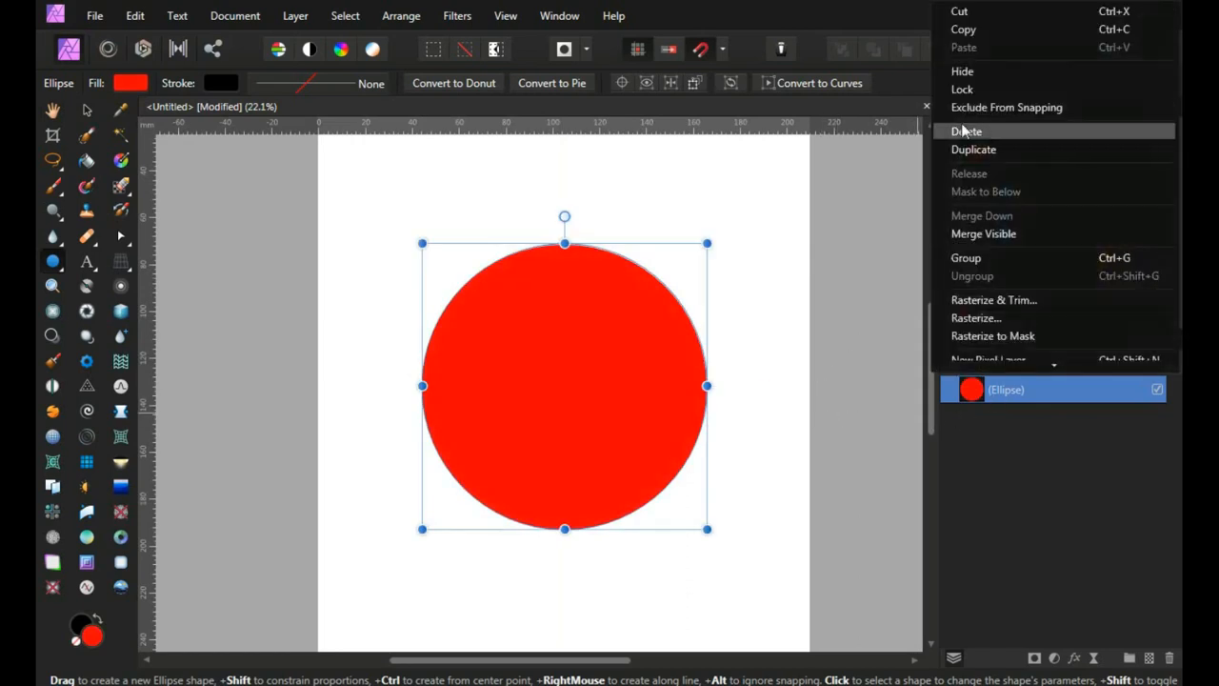
{"action": "left_click", "coordinate": [977, 151]}
{"action": "left_click_drag", "start_coordinate": [707, 385], "coordinate": [686, 393]}
{"action": "left_click", "coordinate": [1073, 191]}
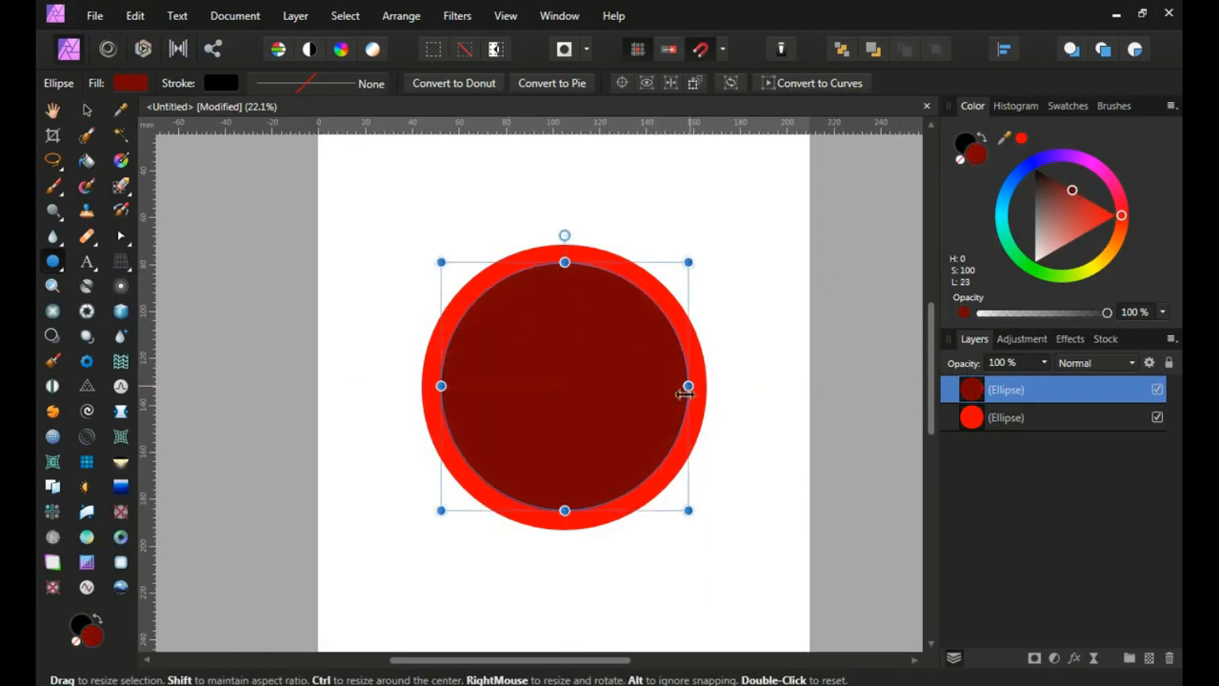
Subtract the smaller dark red circle from the larger red one to form a ring
{"action": "key", "text": "v"}
{"action": "left_click_drag", "start_coordinate": [357, 192], "coordinate": [751, 587]}
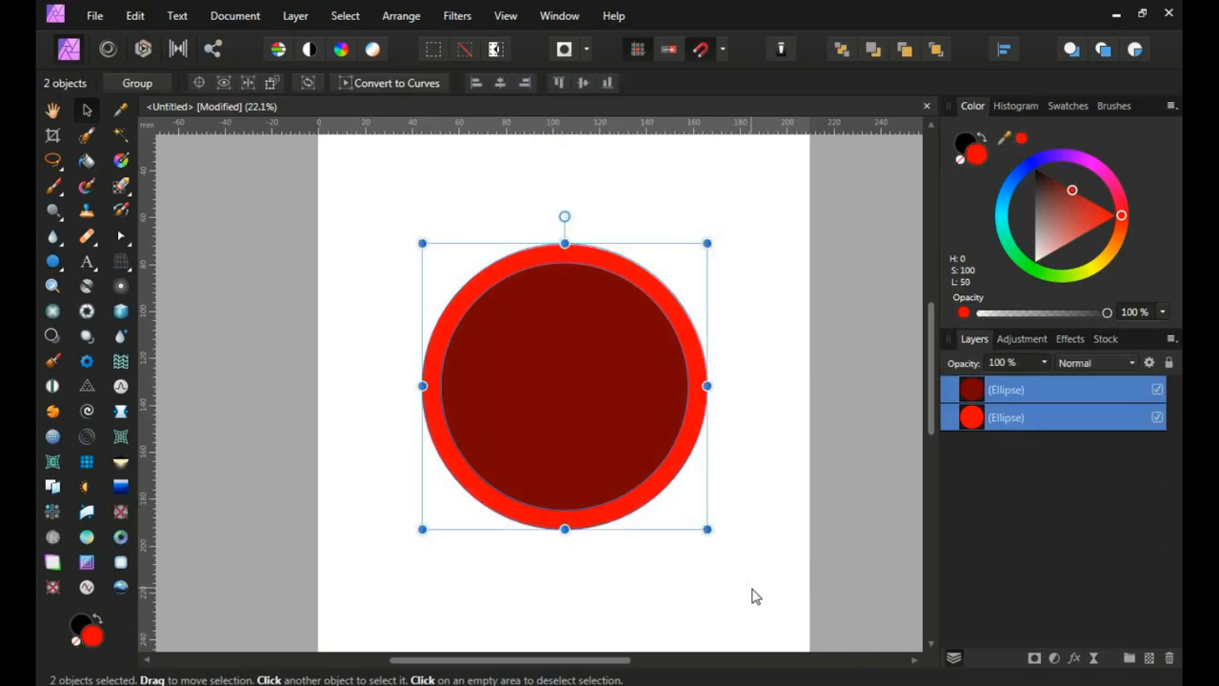
{"action": "right_click", "coordinate": [553, 286]}
{"action": "mouse_move", "coordinate": [577, 472]}
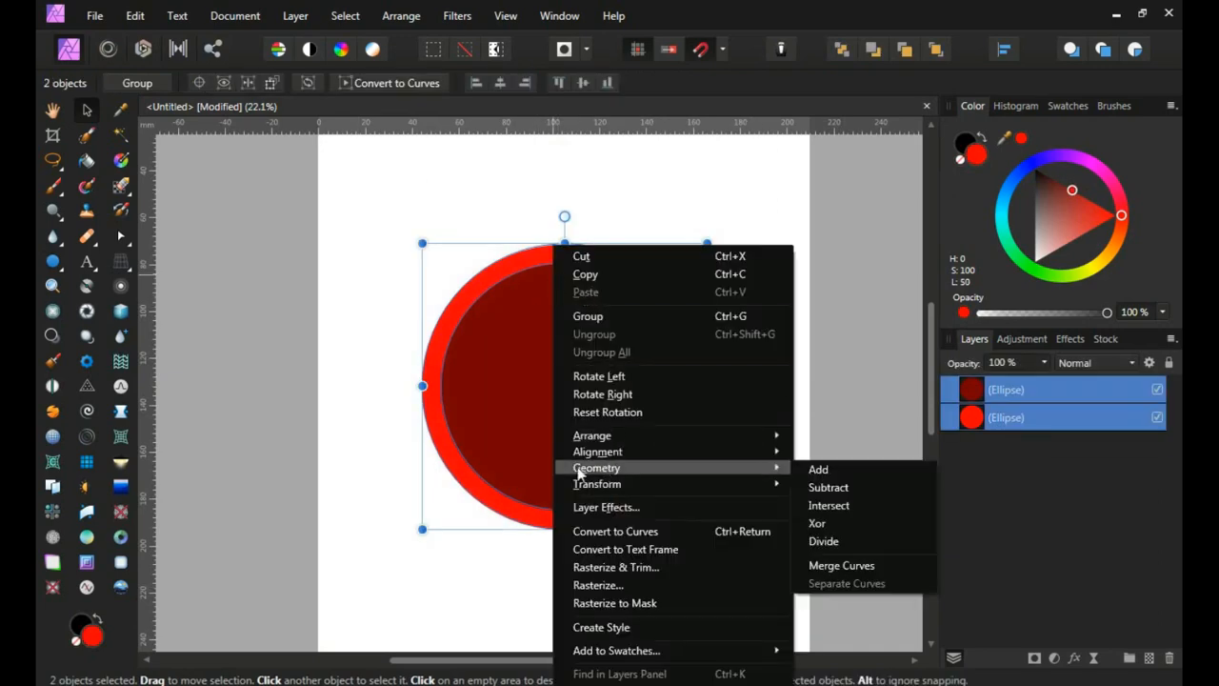
{"action": "left_click", "coordinate": [827, 487]}
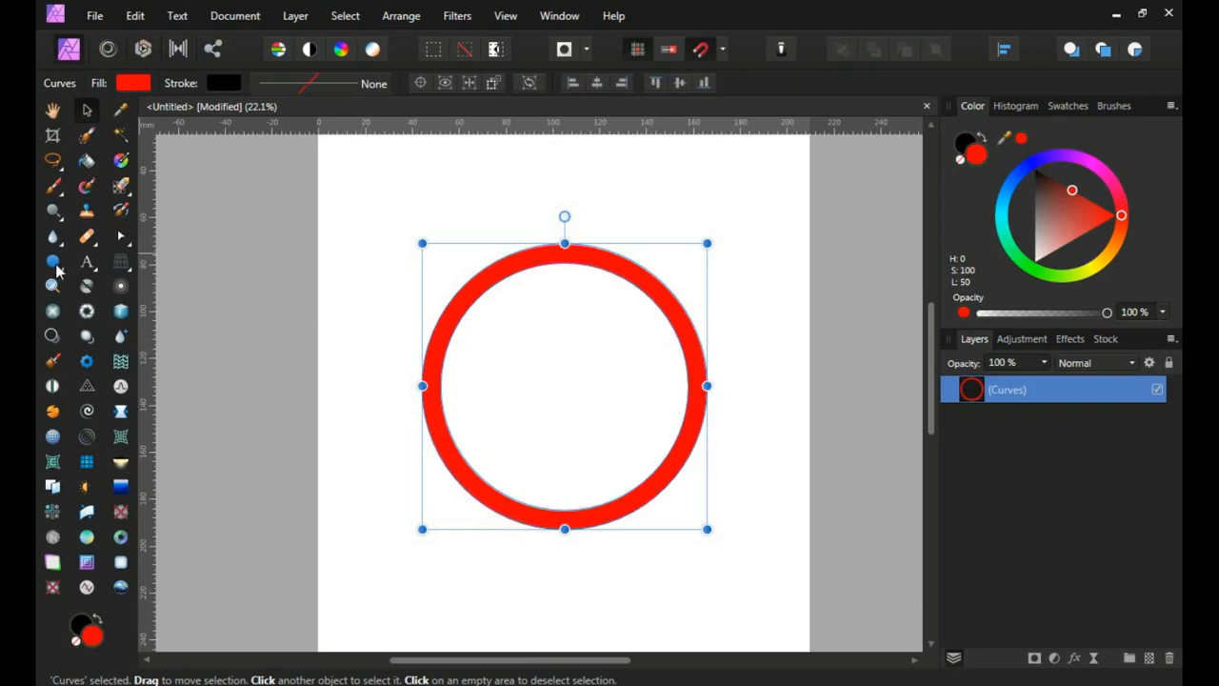
Draw a tall dark red rectangle about 29 mm wide and 97 mm high over the left half of the ring
{"action": "left_click", "coordinate": [56, 271]}
{"action": "left_click", "coordinate": [112, 204]}
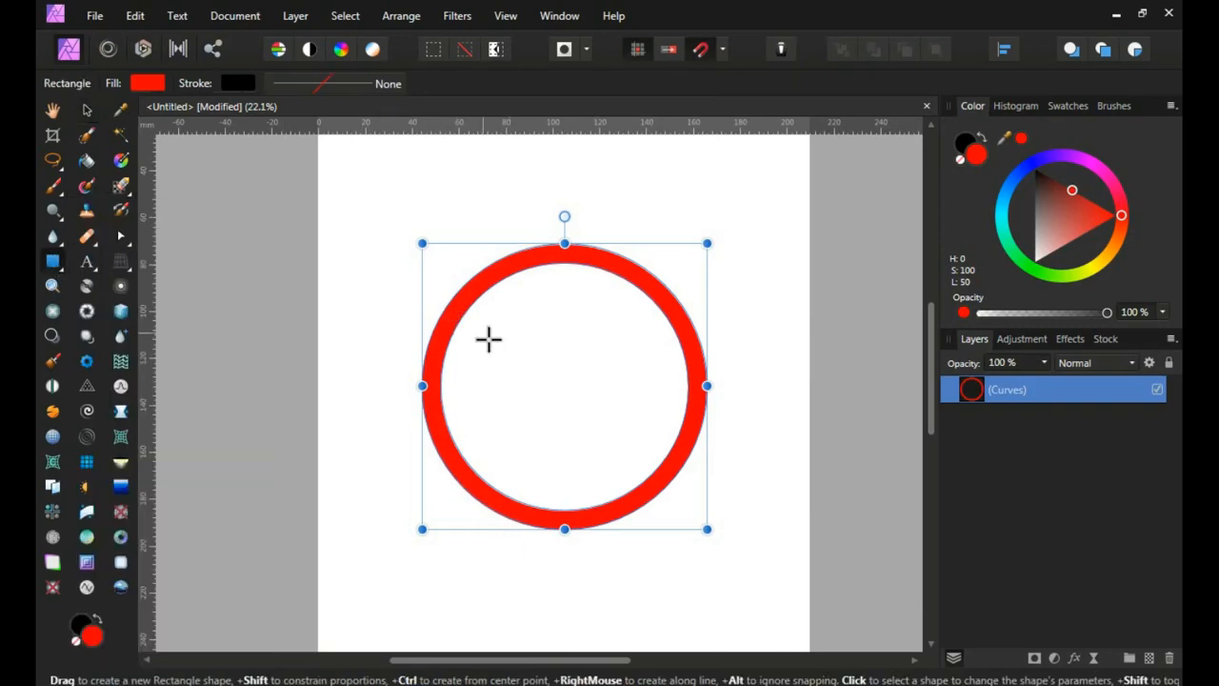
{"action": "left_click_drag", "start_coordinate": [489, 339], "coordinate": [557, 568]}
{"action": "key", "text": "v"}
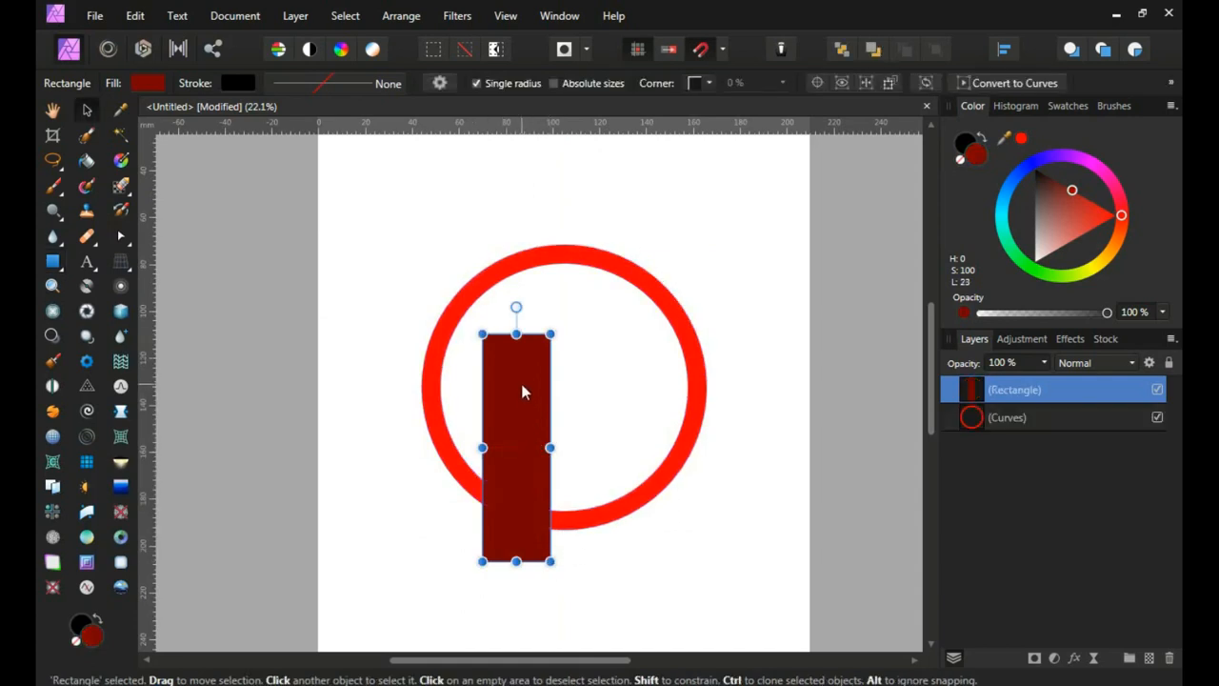
Clone the dark red rectangle twice to its right to make a row of three bars with narrow, equal gaps
{"action": "left_click_drag", "start_coordinate": [531, 389], "coordinate": [598, 395]}
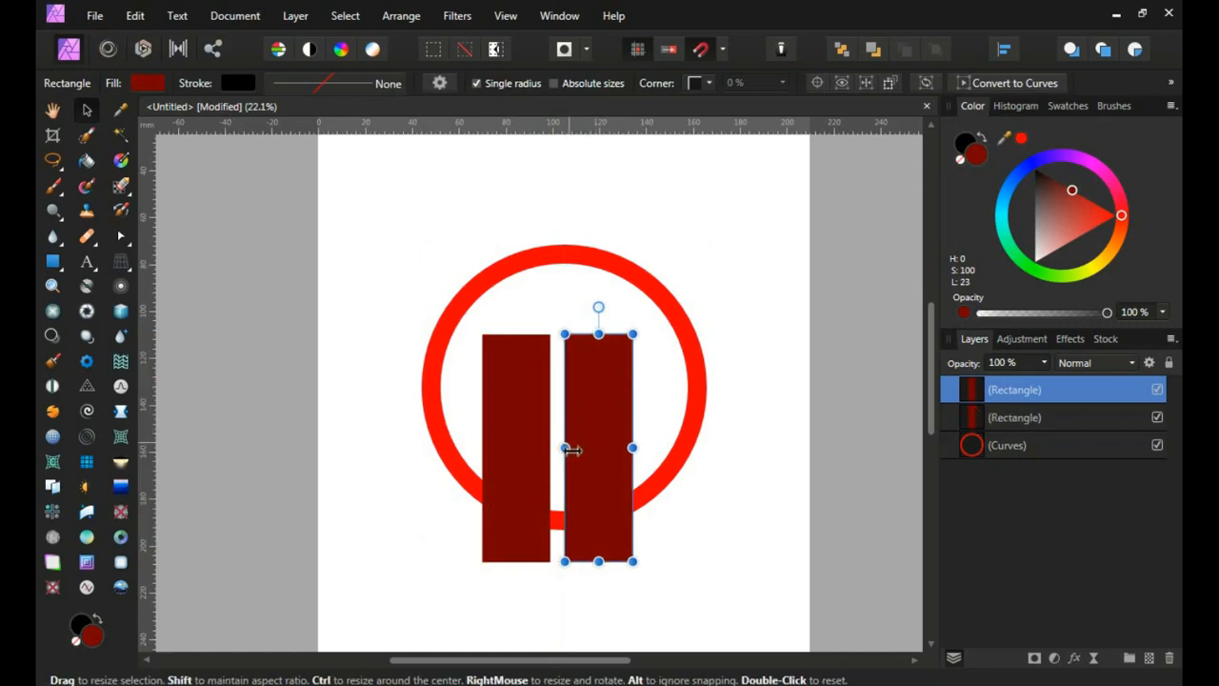
{"action": "key", "text": "ctrl+z"}
{"action": "scroll", "coordinate": [552, 448], "scroll_direction": "up", "scroll_amount": 2}
{"action": "left_click_drag", "start_coordinate": [515, 354], "coordinate": [607, 353]}
{"action": "scroll", "coordinate": [601, 358], "scroll_direction": "down", "scroll_amount": 1}
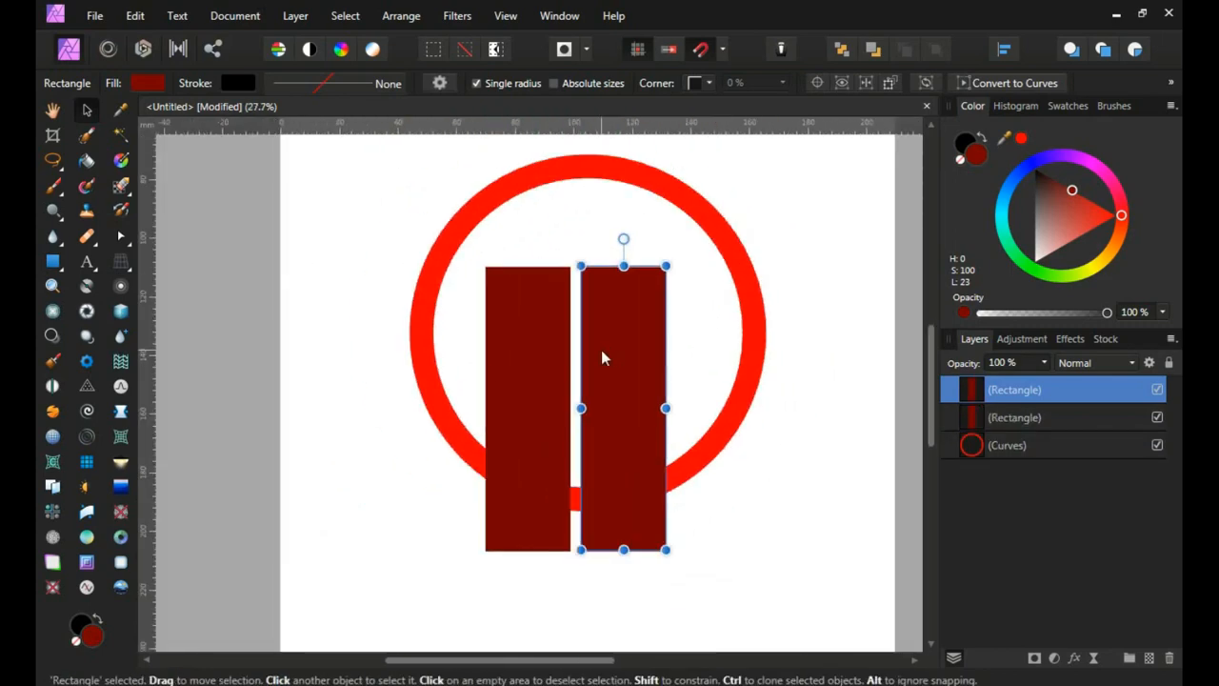
{"action": "key", "text": "ctrl+j"}
Centre the three bars horizontally in the ring and scale them down slightly around their centre
{"action": "left_click_drag", "start_coordinate": [368, 222], "coordinate": [791, 587]}
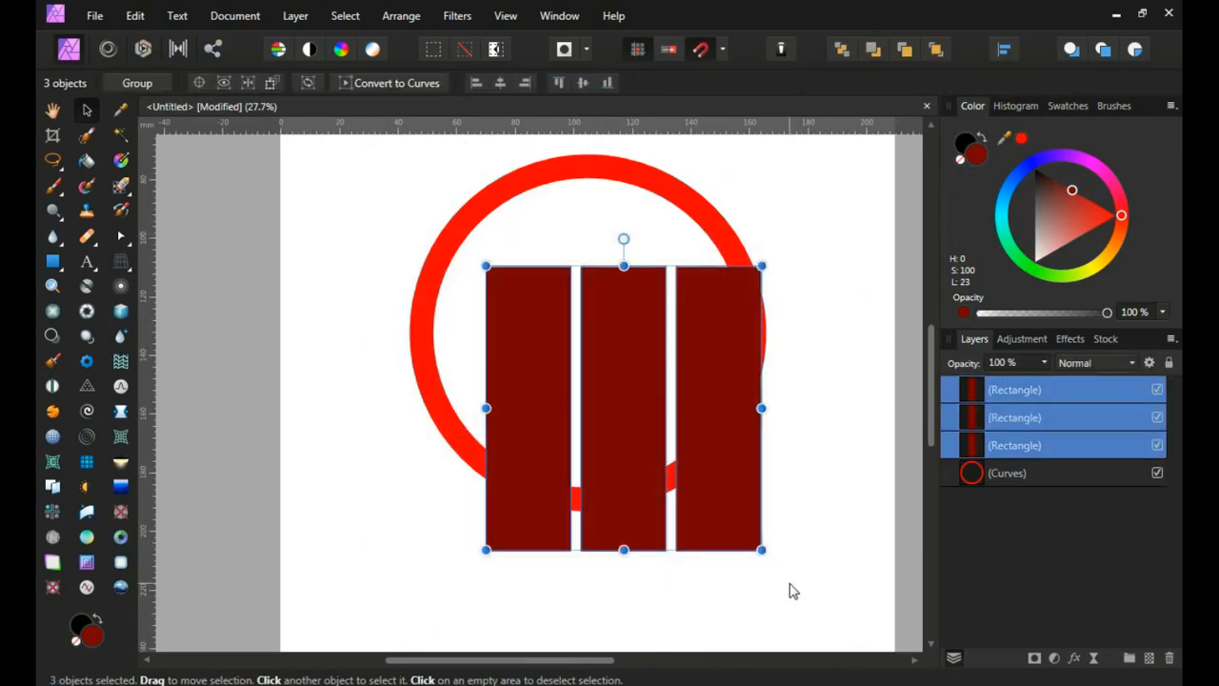
{"action": "left_click_drag", "start_coordinate": [696, 367], "coordinate": [667, 360]}
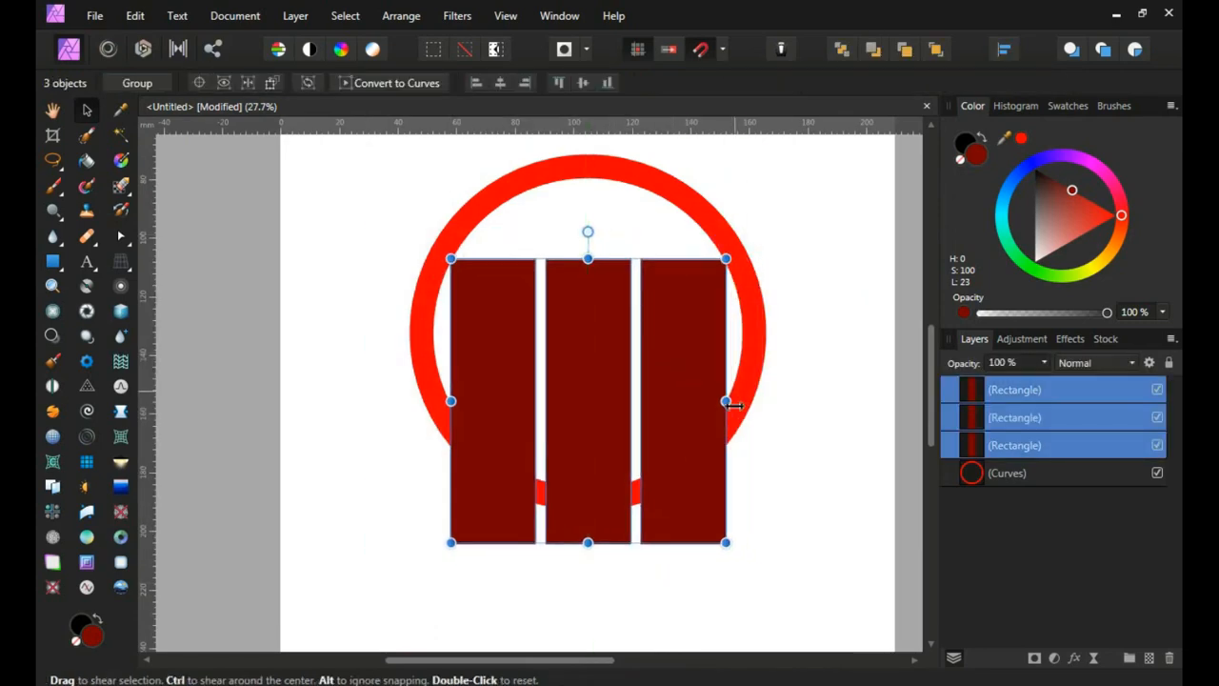
{"action": "left_click_drag", "start_coordinate": [729, 404], "coordinate": [712, 401]}
Combine the three bars into a single curves object with the Add geometry operation
{"action": "right_click", "coordinate": [603, 327]}
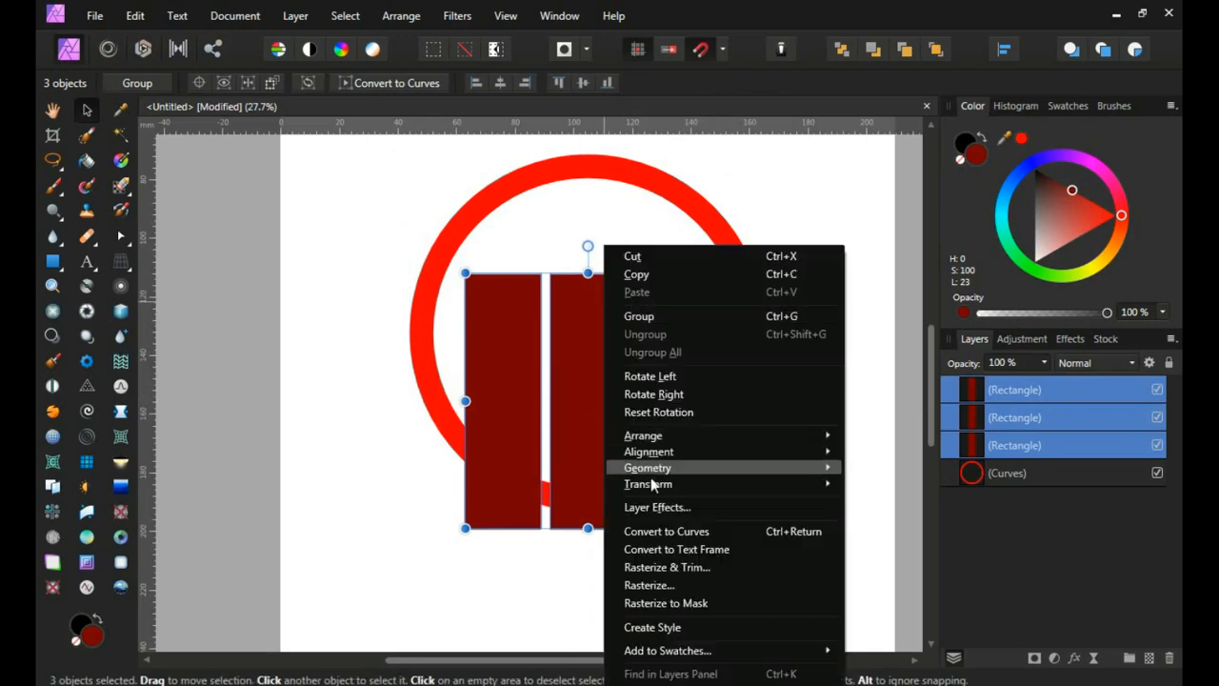
{"action": "mouse_move", "coordinate": [672, 472]}
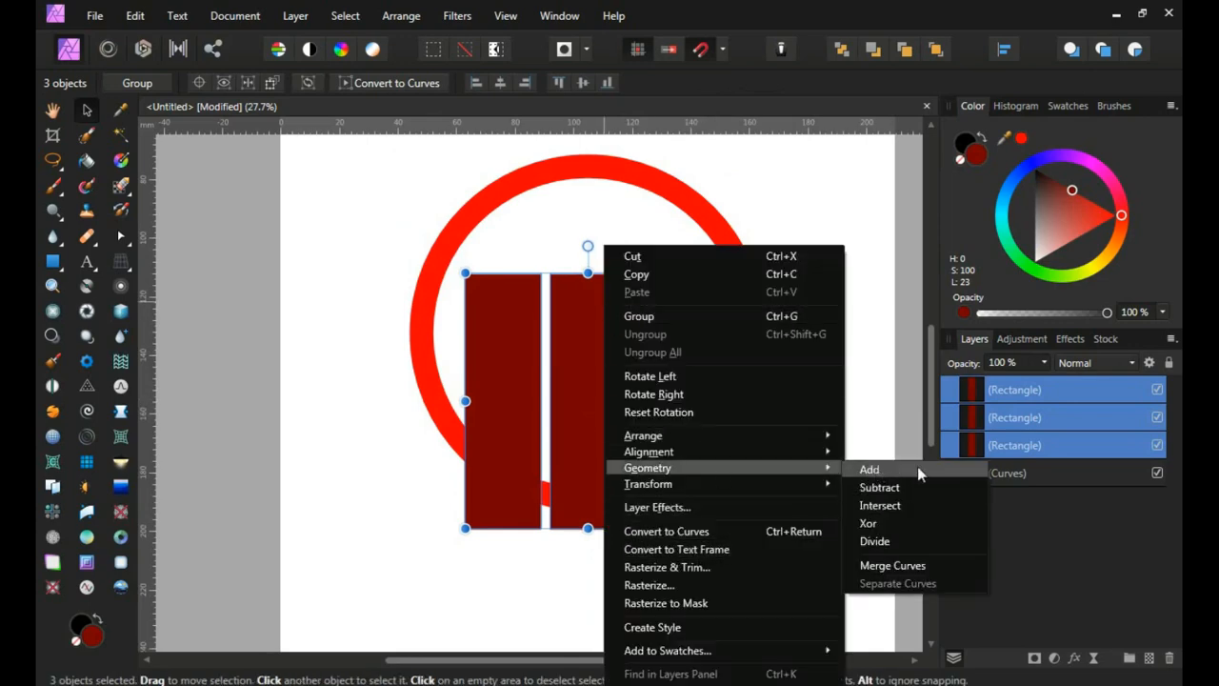
{"action": "left_click", "coordinate": [917, 467]}
Slant the tops of the left and middle bars by lowering the left bar's outer corner and raising the middle bar's right corner
{"action": "scroll", "coordinate": [545, 312], "scroll_direction": "up", "scroll_amount": 2}
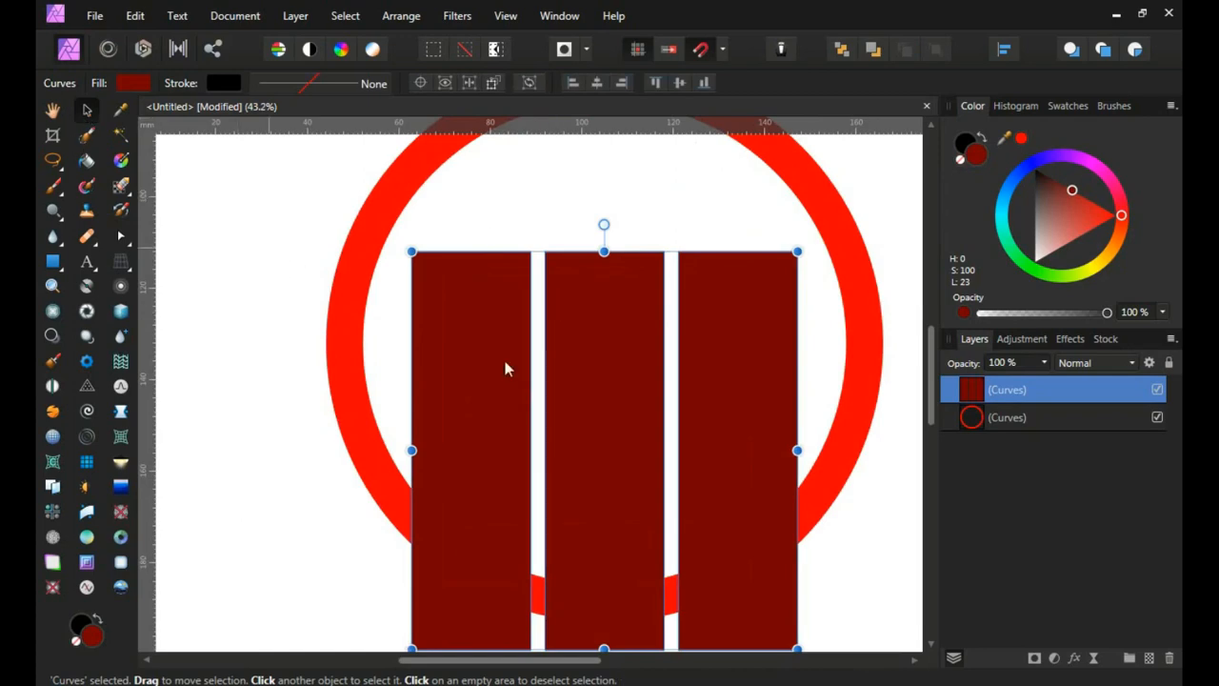
{"action": "left_click", "coordinate": [121, 237]}
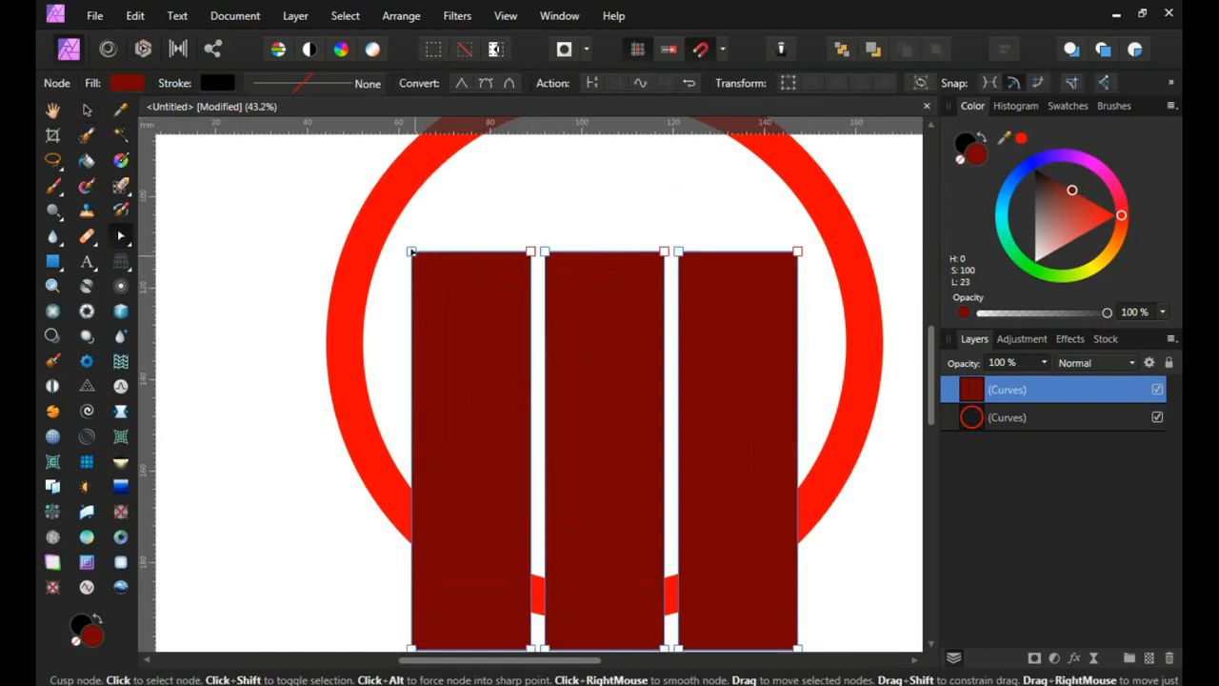
{"action": "left_click_drag", "start_coordinate": [409, 253], "coordinate": [407, 348]}
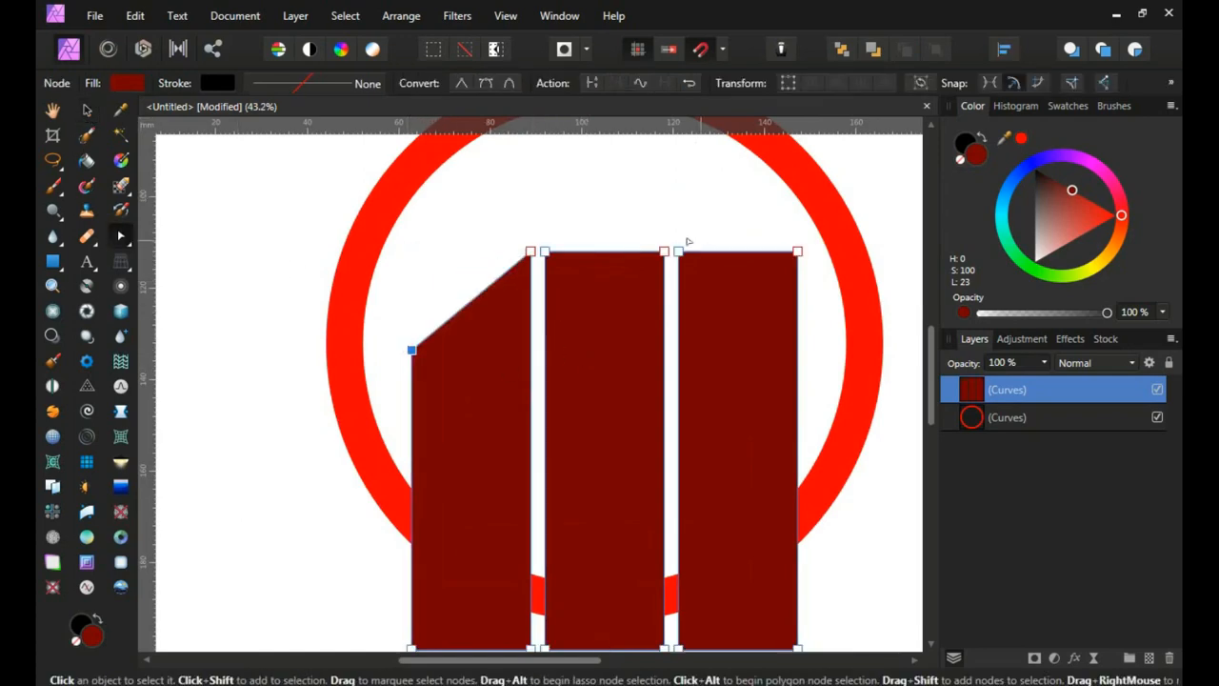
{"action": "left_click_drag", "start_coordinate": [664, 251], "coordinate": [664, 169]}
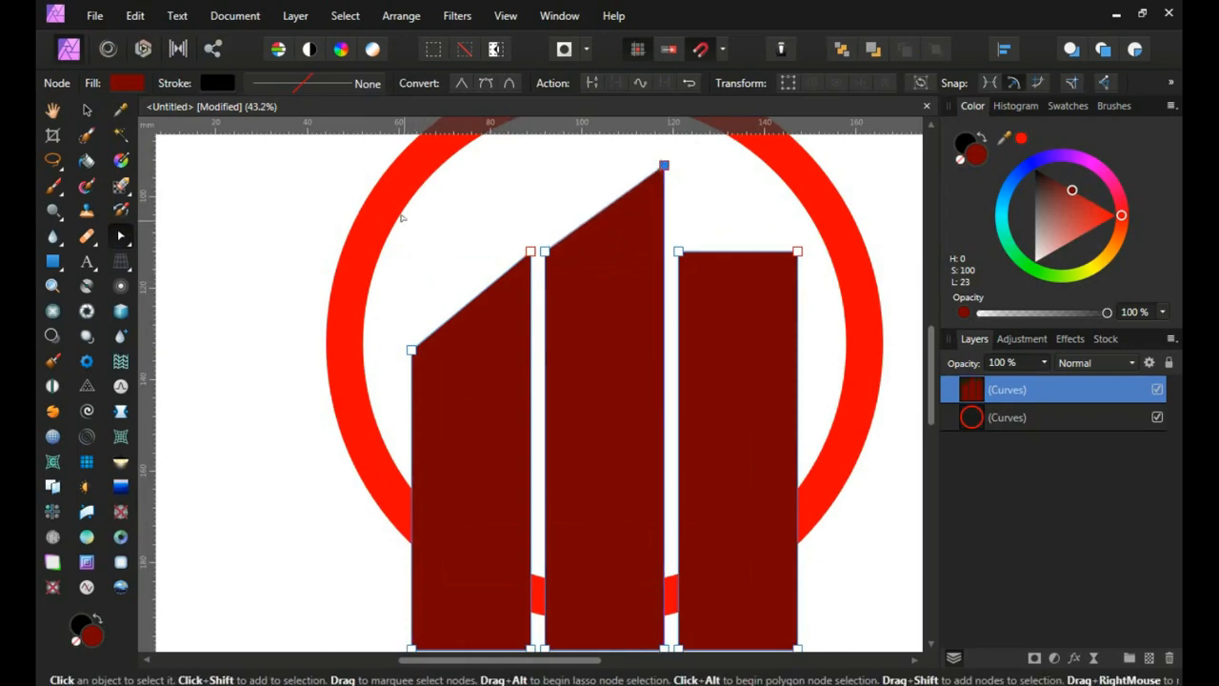
Lower the left bar's slanted top, raise the middle bar's peak slightly, and lower the right bar's outer top corner
{"action": "left_click_drag", "start_coordinate": [404, 220], "coordinate": [542, 360]}
{"action": "left_click_drag", "start_coordinate": [531, 251], "coordinate": [531, 296]}
{"action": "left_click_drag", "start_coordinate": [664, 166], "coordinate": [663, 157]}
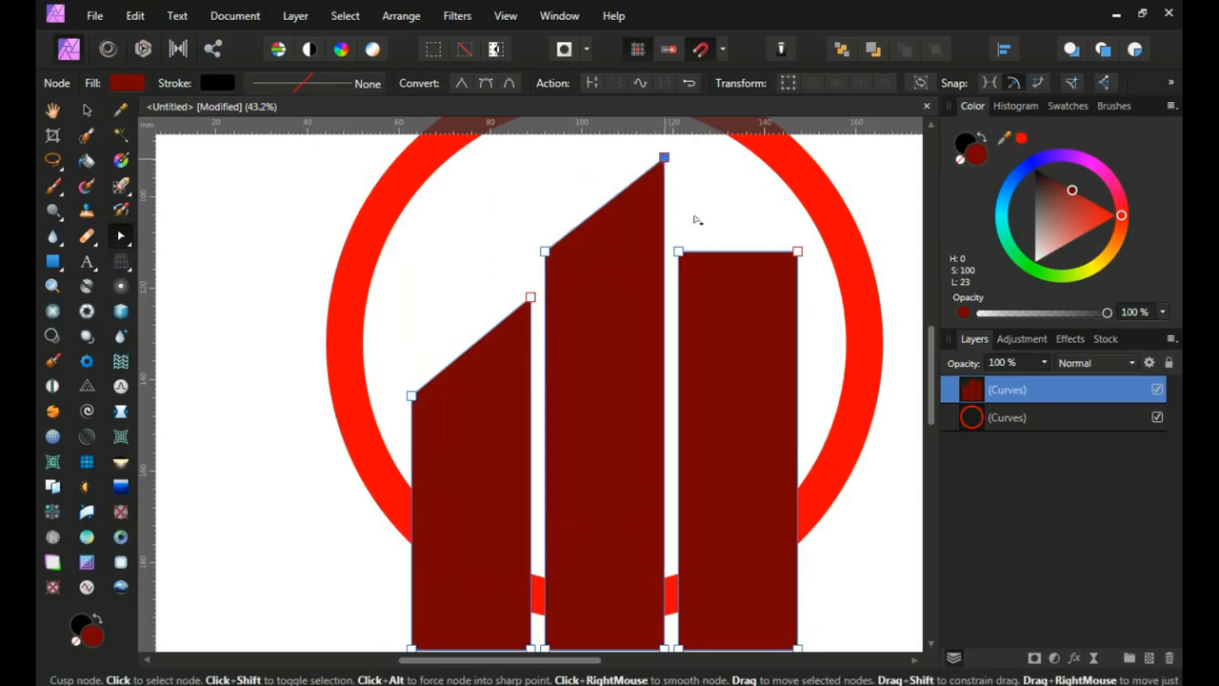
{"action": "left_click_drag", "start_coordinate": [797, 251], "coordinate": [797, 342]}
Move the building bars slightly upward so that their peaks sit near the top inside of the ring
{"action": "scroll", "coordinate": [612, 324], "scroll_direction": "down", "scroll_amount": 3}
{"action": "key", "text": "v"}
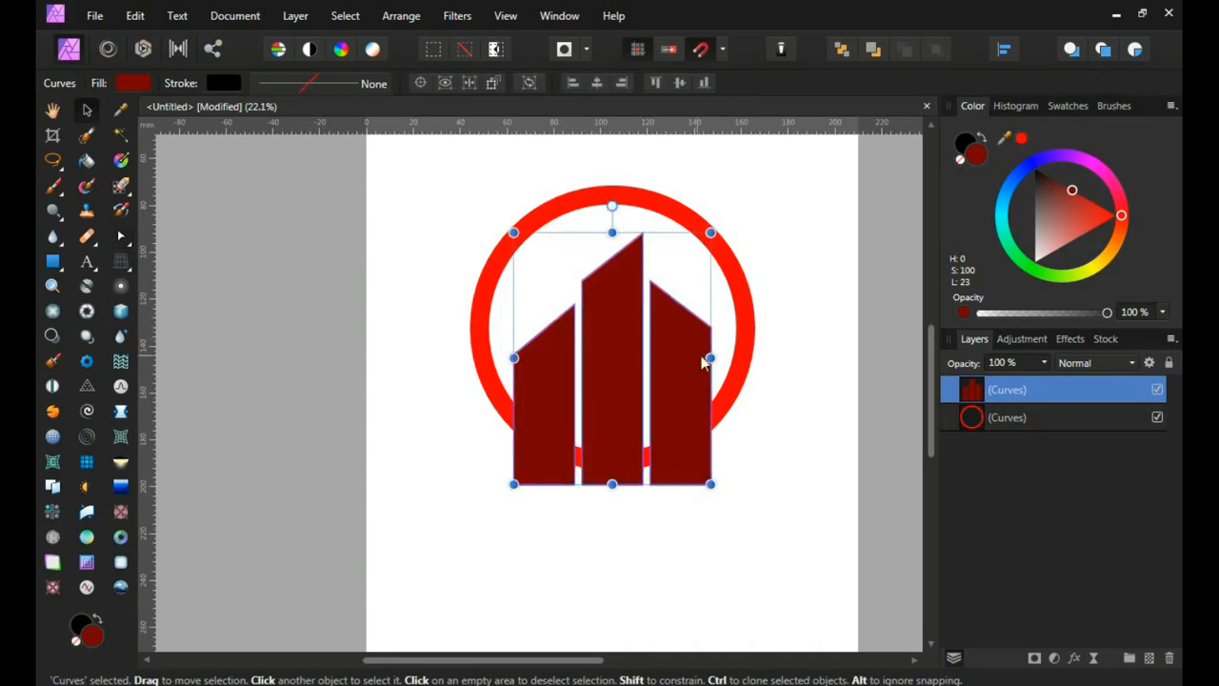
{"action": "left_click_drag", "start_coordinate": [681, 356], "coordinate": [679, 337]}
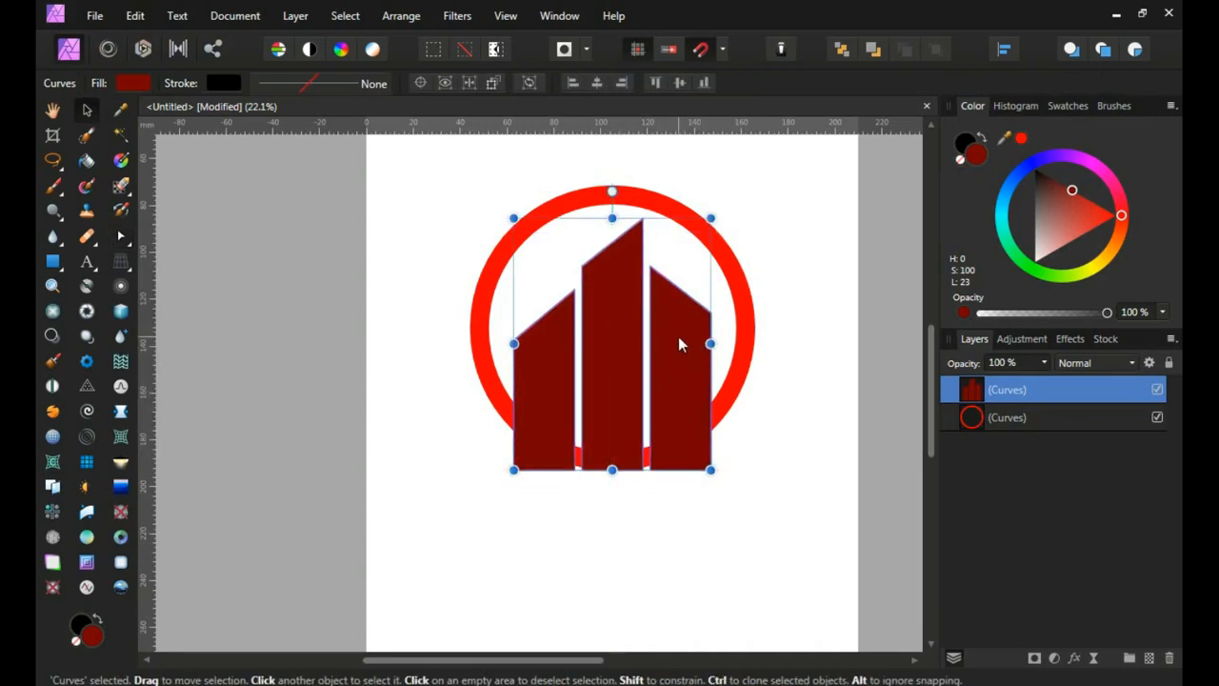
Draw a triangle centred over the lower part of the bars with the Triangle Tool and colour it dark blue
{"action": "left_click", "coordinate": [53, 261]}
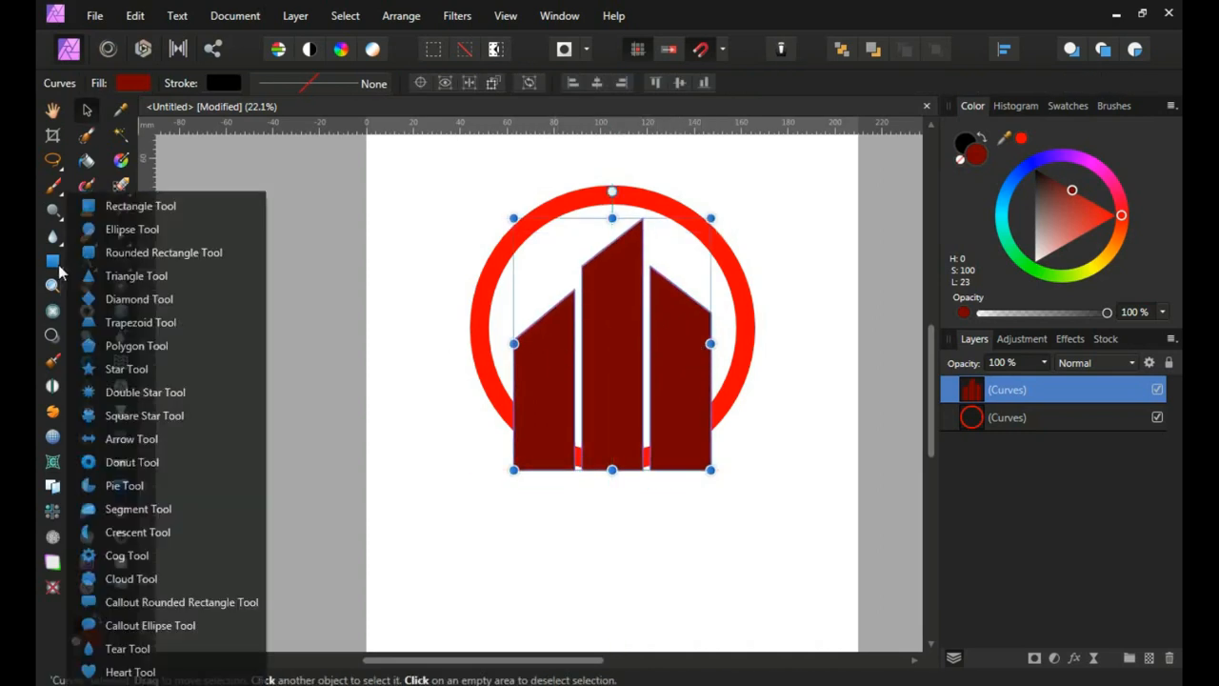
{"action": "left_click", "coordinate": [150, 279]}
{"action": "left_click_drag", "start_coordinate": [613, 360], "coordinate": [783, 464]}
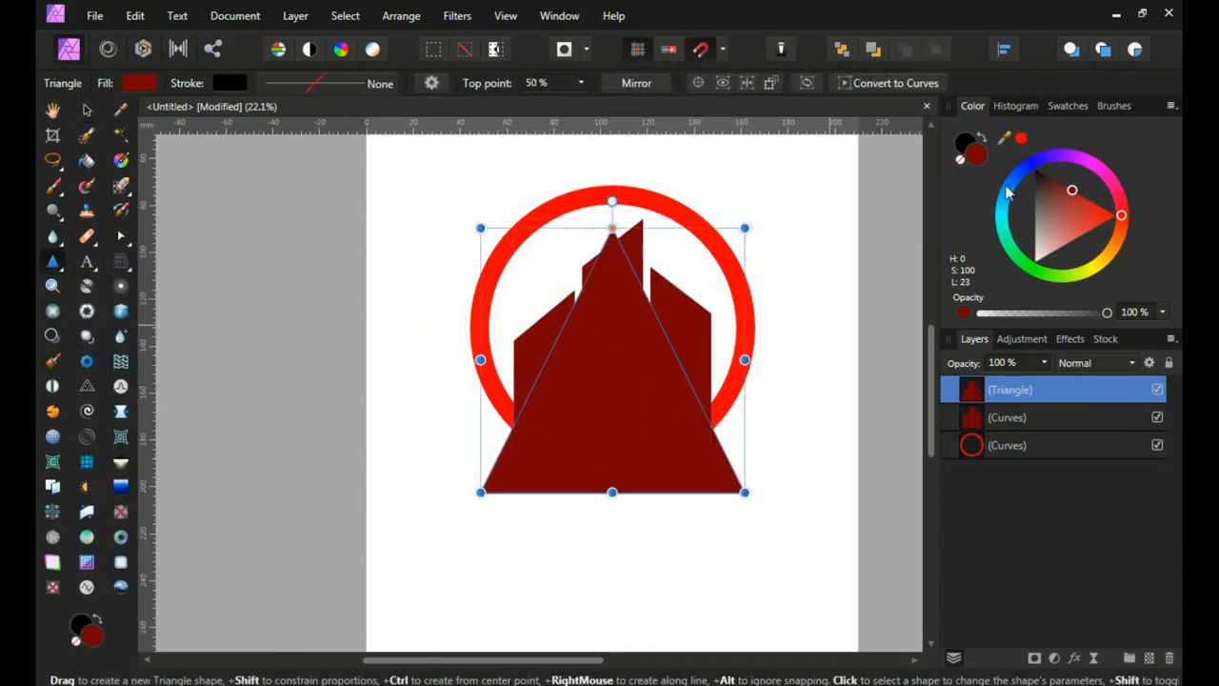
{"action": "left_click", "coordinate": [1028, 165]}
Flatten and widen the blue triangle into a roof shape centred over the lower bars, extending past both sides of them
{"action": "key", "text": "v"}
{"action": "left_click_drag", "start_coordinate": [613, 230], "coordinate": [625, 357]}
{"action": "scroll", "coordinate": [645, 430], "scroll_direction": "up", "scroll_amount": 2}
{"action": "left_click_drag", "start_coordinate": [625, 448], "coordinate": [622, 417]}
{"action": "left_click_drag", "start_coordinate": [776, 401], "coordinate": [796, 402]}
{"action": "left_click_drag", "start_coordinate": [660, 409], "coordinate": [664, 421]}
Clone the blue roof triangle to a position about 19 mm lower, and duplicate the upper triangle in place
{"action": "left_click_drag", "start_coordinate": [598, 382], "coordinate": [598, 422]}
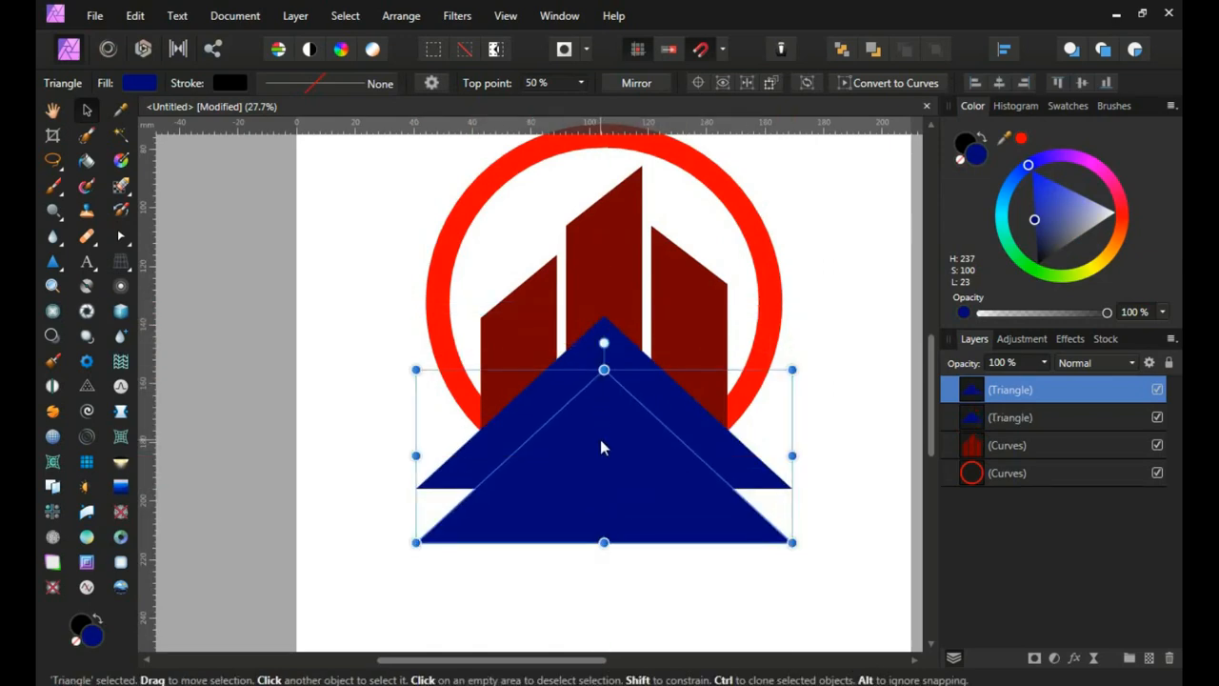
{"action": "left_click", "coordinate": [624, 341]}
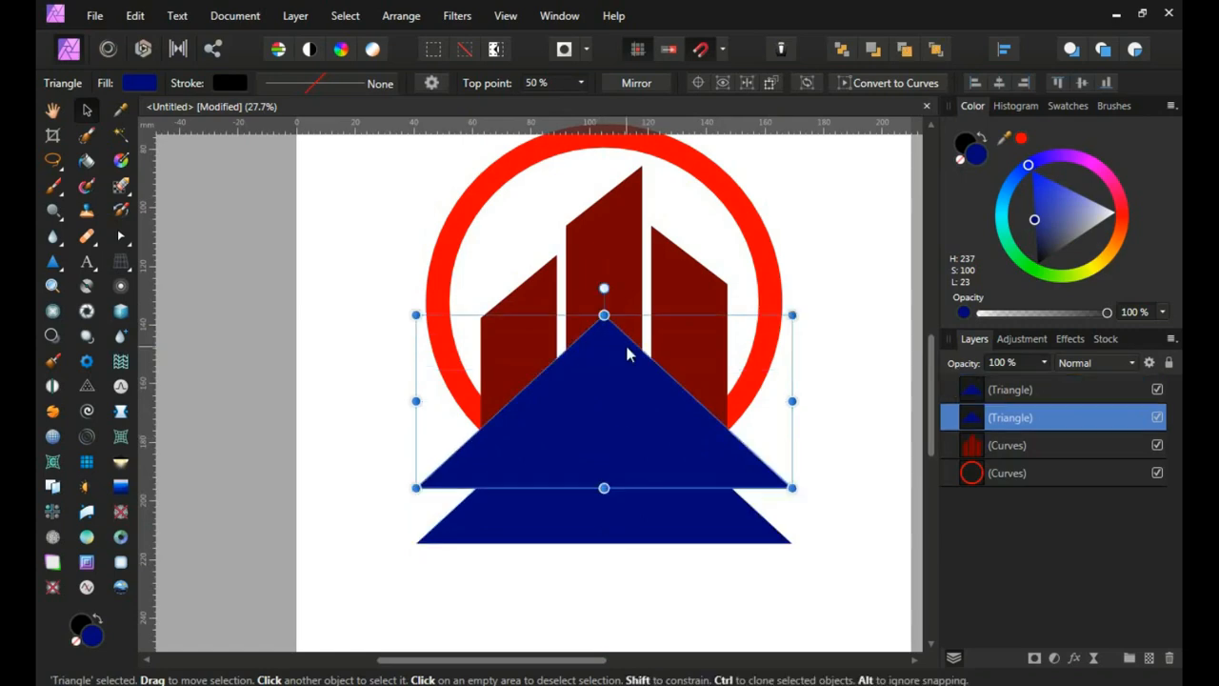
{"action": "right_click", "coordinate": [992, 419]}
{"action": "left_click", "coordinate": [991, 155]}
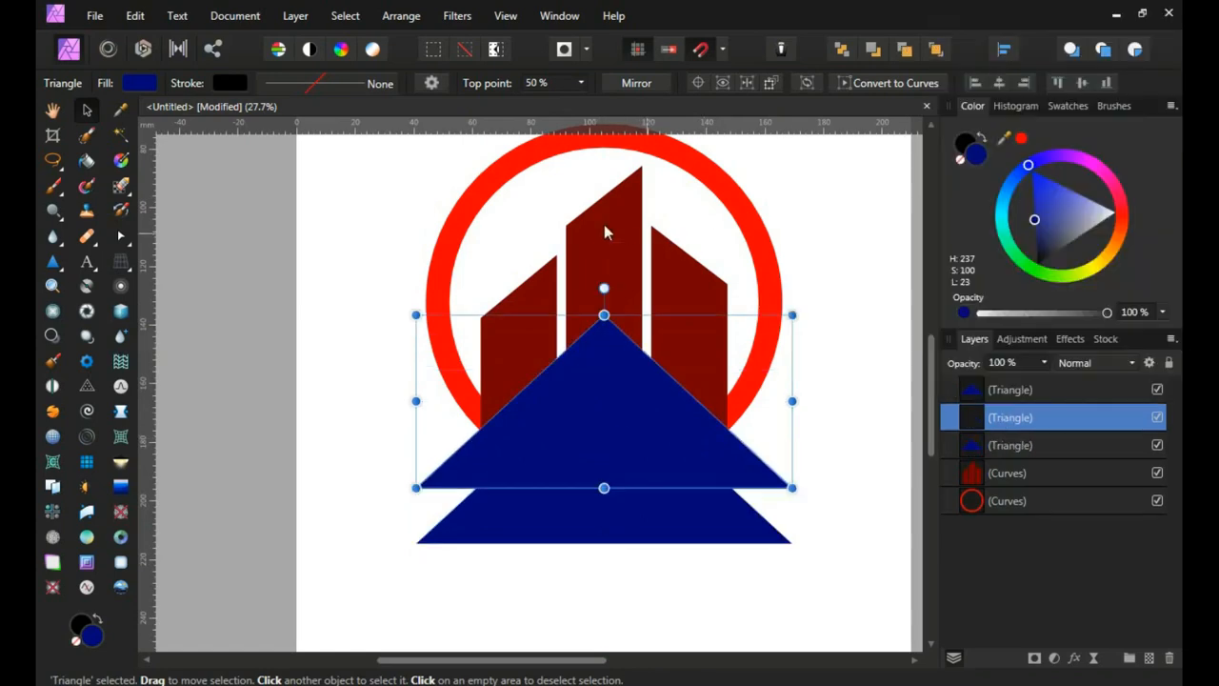
Subtract the duplicated upper triangle from the dark red building bars to cut their bottoms into a roof-shaped angle
{"action": "left_click", "coordinate": [618, 218]}
{"action": "left_click", "coordinate": [760, 476], "text": "shift"}
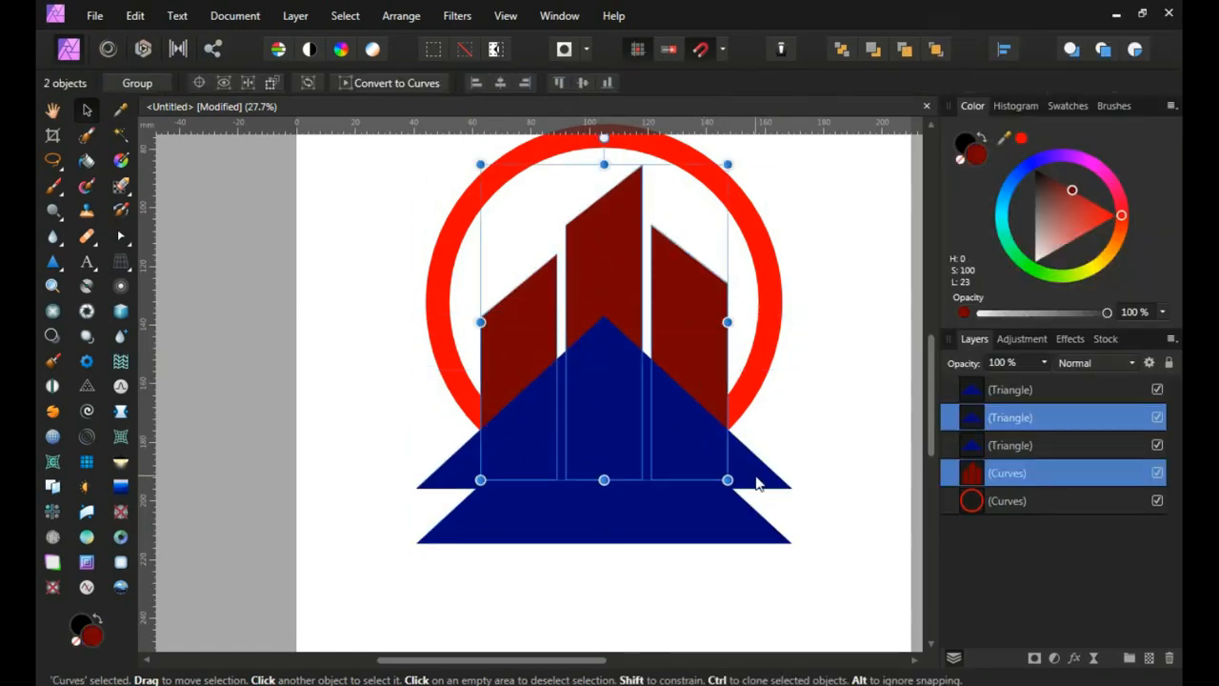
{"action": "right_click", "coordinate": [594, 365]}
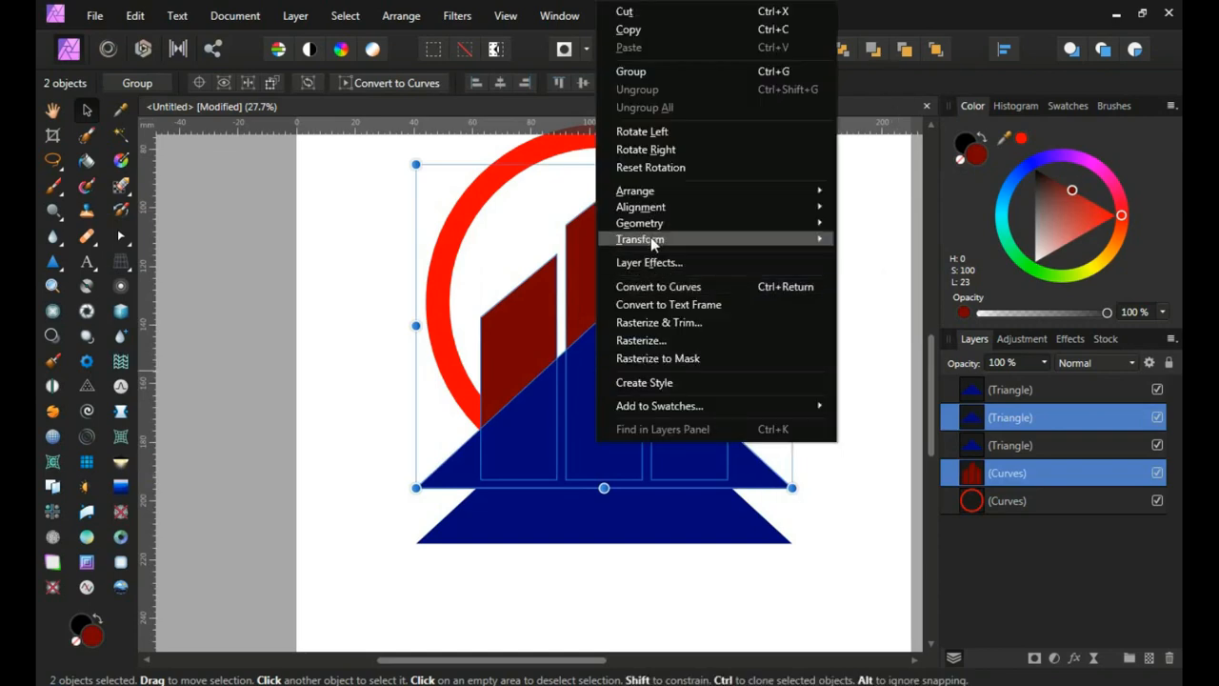
{"action": "mouse_move", "coordinate": [667, 223]}
{"action": "left_click", "coordinate": [925, 228]}
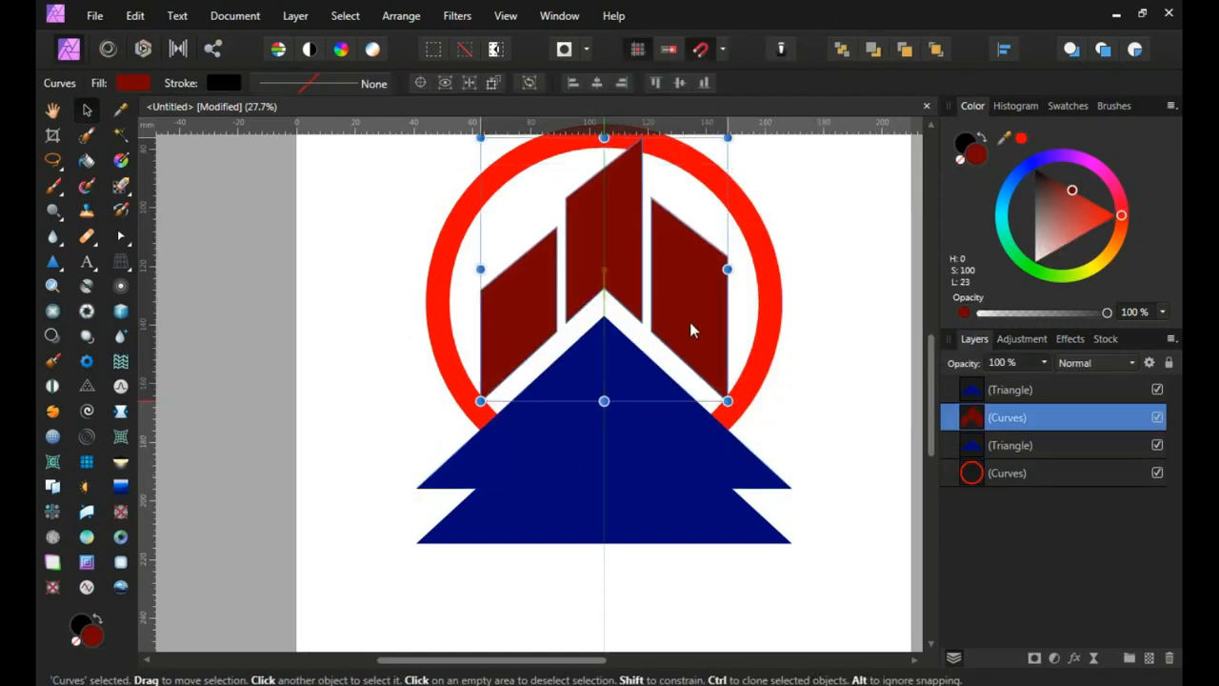
Move the dark red building bars down close to the upper triangle, leaving only a thin gap along its edges
{"action": "scroll", "coordinate": [674, 348], "scroll_direction": "up", "scroll_amount": 2}
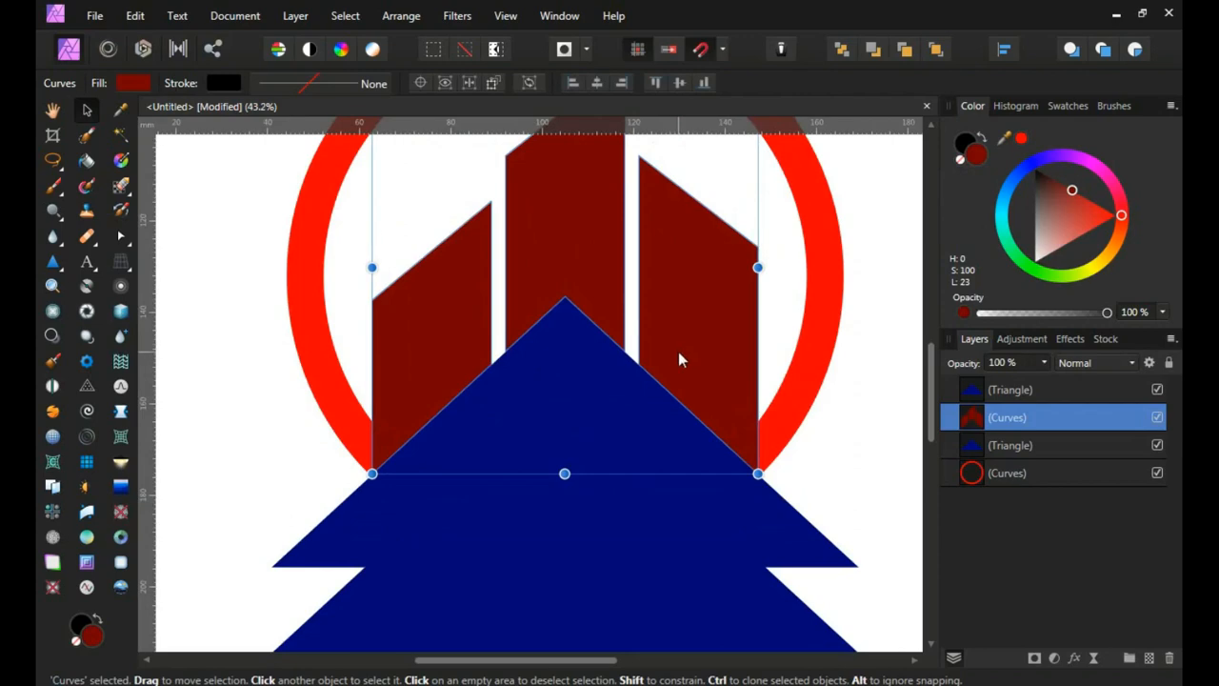
{"action": "left_click_drag", "start_coordinate": [679, 354], "coordinate": [681, 346]}
{"action": "scroll", "coordinate": [681, 347], "scroll_direction": "down", "scroll_amount": 3}
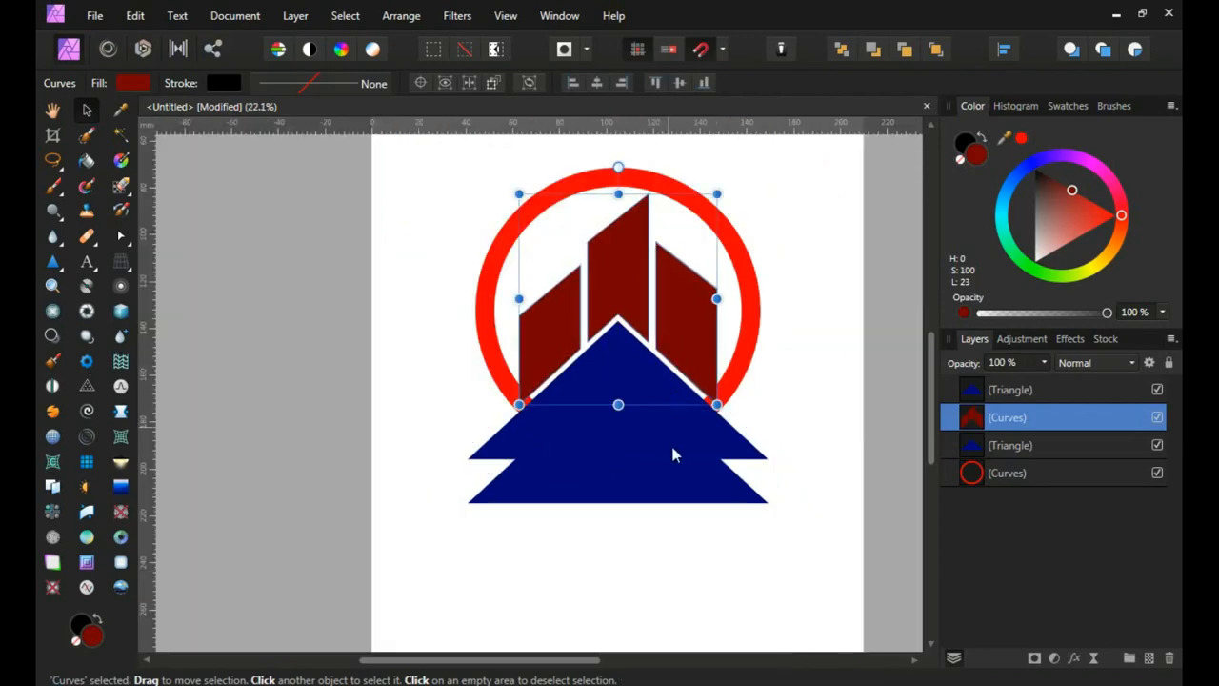
Darken the lower triangle's fill to lightness 10 and move the triangle up slightly to narrow its offset from the upper one
{"action": "left_click", "coordinate": [740, 451]}
{"action": "left_click", "coordinate": [726, 476]}
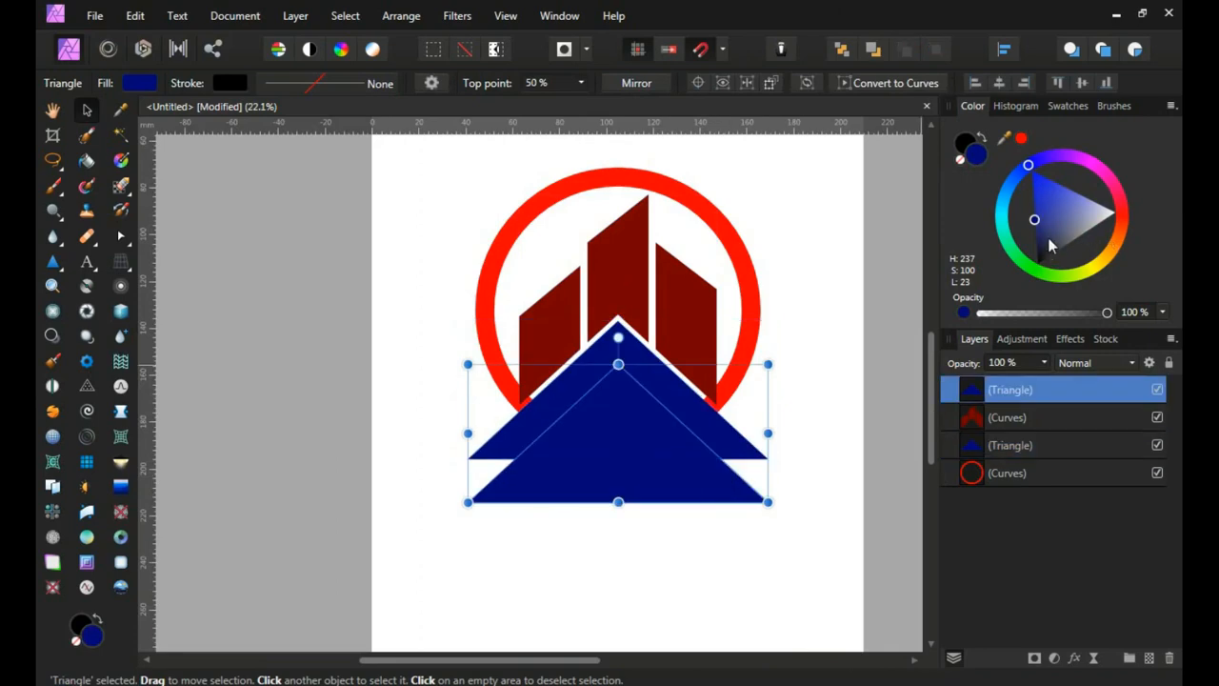
{"action": "left_click_drag", "start_coordinate": [1035, 221], "coordinate": [982, 270]}
{"action": "scroll", "coordinate": [628, 419], "scroll_direction": "up", "scroll_amount": 2}
{"action": "left_click_drag", "start_coordinate": [617, 395], "coordinate": [616, 381]}
Subtract the darker lower triangle from the blue upper triangle to leave a chevron-shaped roof
{"action": "left_click", "coordinate": [618, 462]}
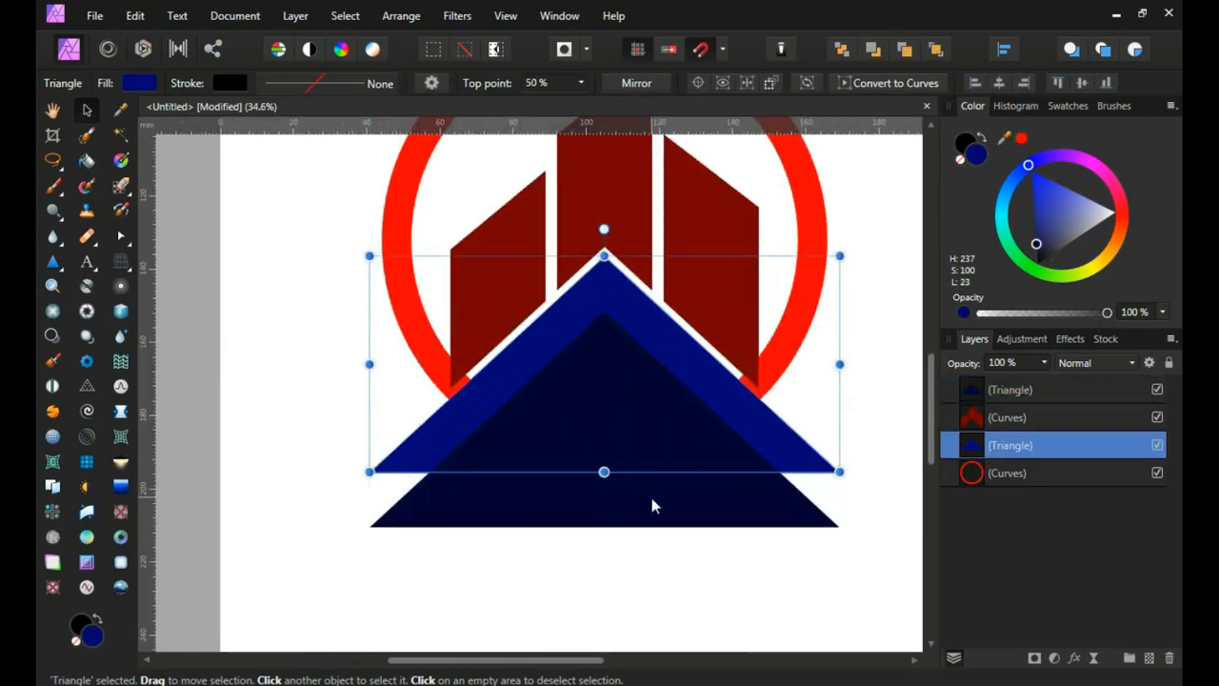
{"action": "left_click", "coordinate": [649, 491], "text": "shift"}
{"action": "right_click", "coordinate": [617, 393]}
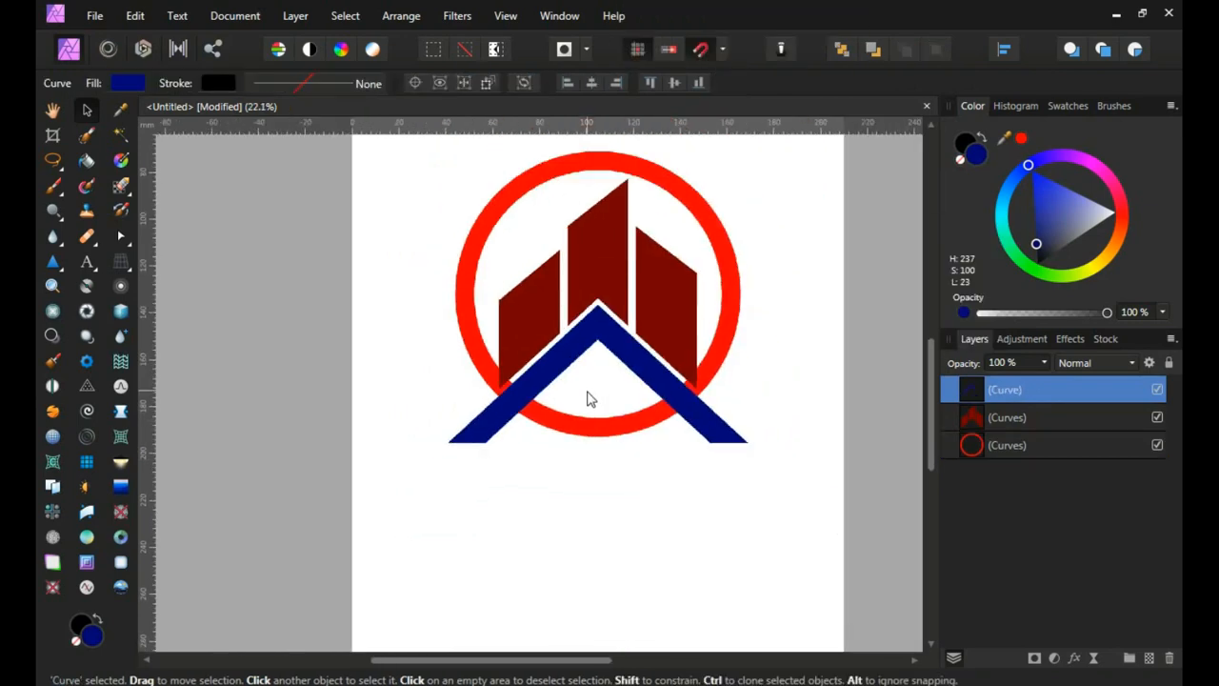
{"action": "left_click", "coordinate": [591, 398]}
Enlarge the red ring proportionally around its centre to about 141 mm across
{"action": "scroll", "coordinate": [654, 353], "scroll_direction": "up", "scroll_amount": 2}
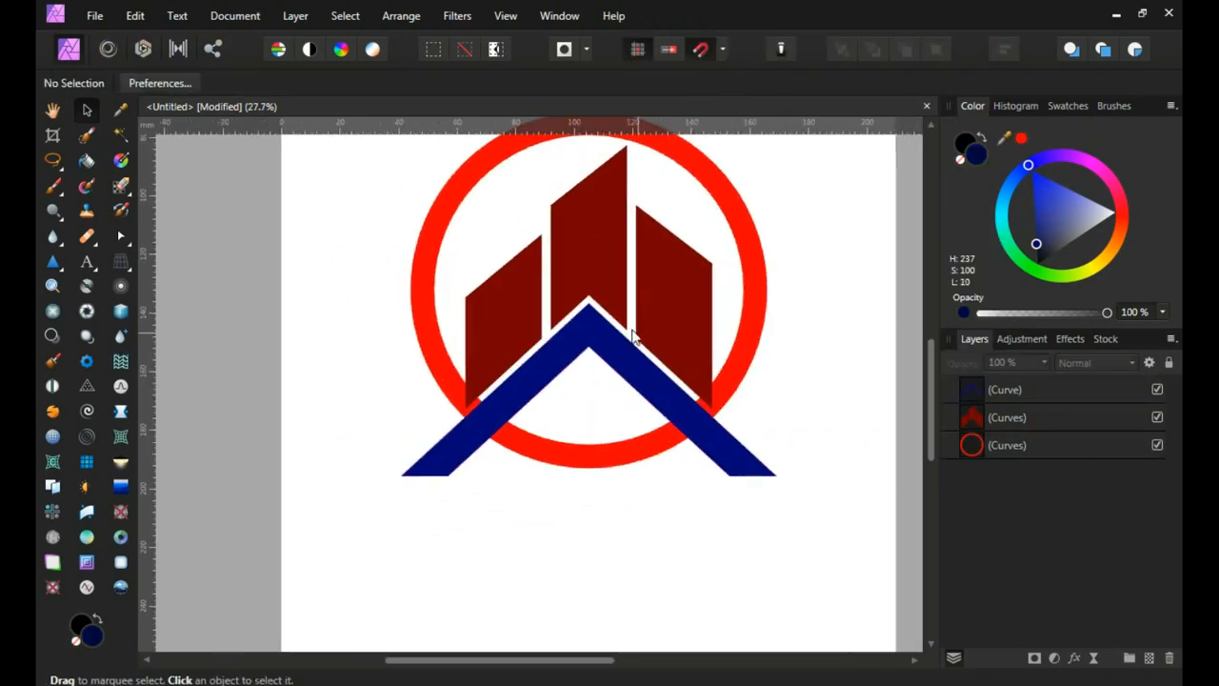
{"action": "left_click", "coordinate": [662, 367]}
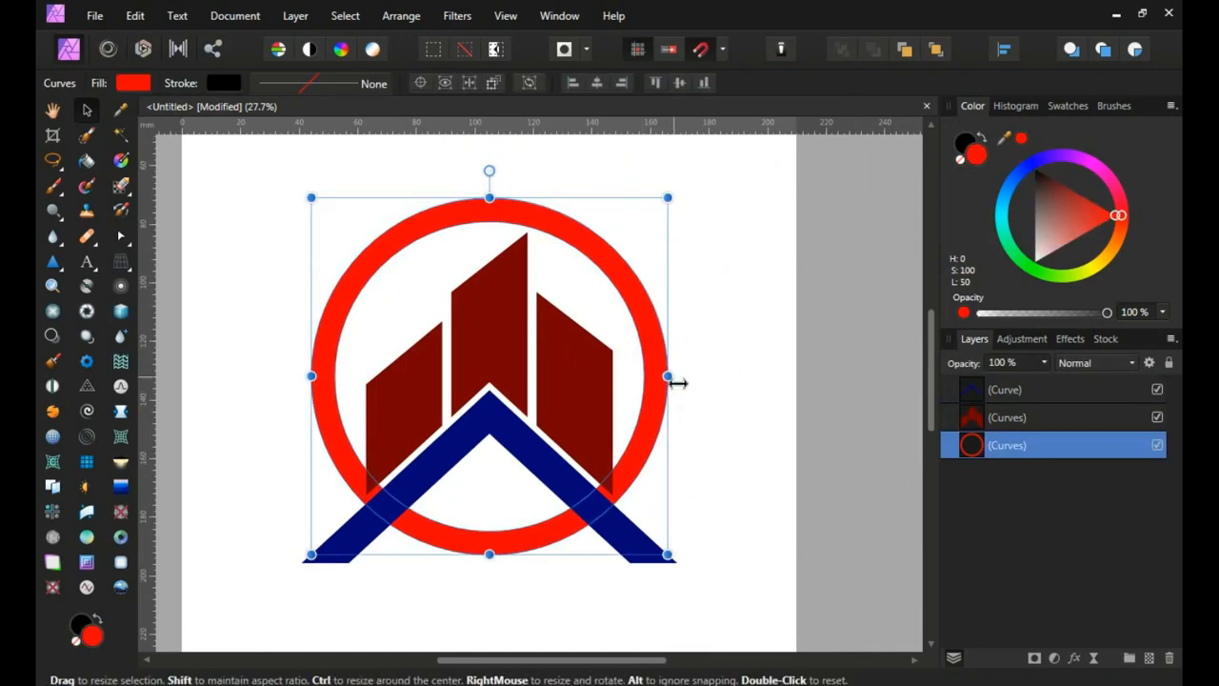
{"action": "left_click_drag", "start_coordinate": [673, 377], "coordinate": [701, 372]}
{"action": "scroll", "coordinate": [654, 391], "scroll_direction": "down", "scroll_amount": 2}
{"action": "left_click", "coordinate": [566, 517]}
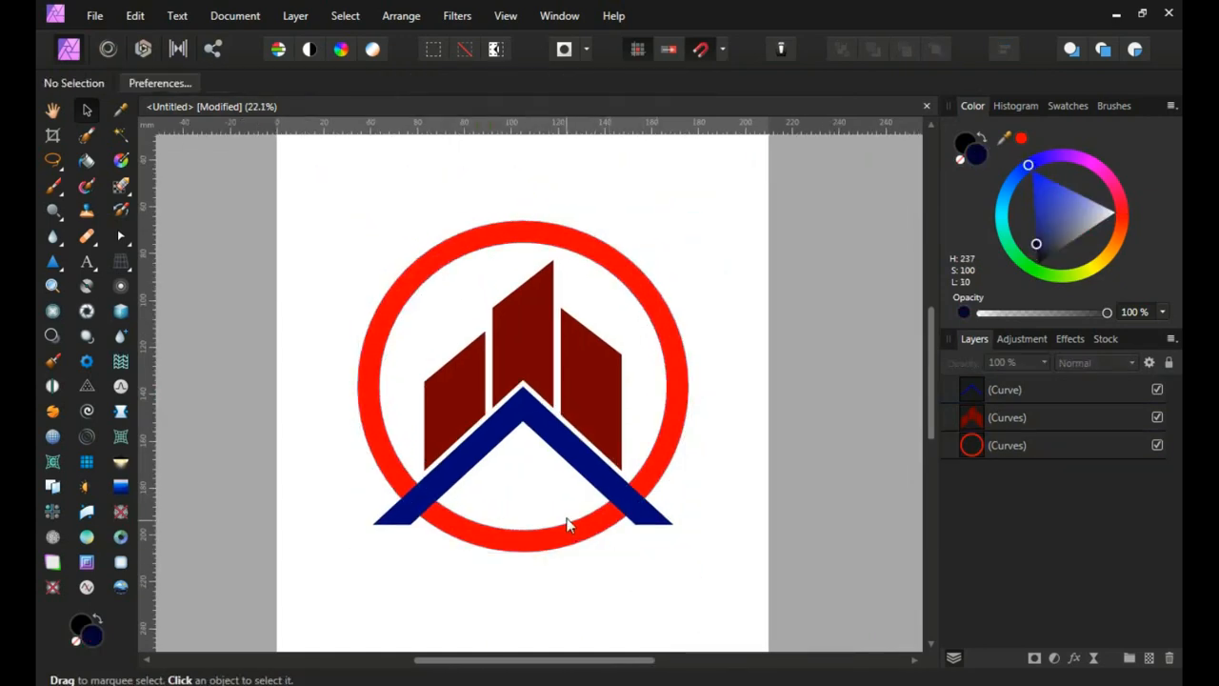
Duplicate the blue roof chevron in place
{"action": "scroll", "coordinate": [567, 515], "scroll_direction": "up", "scroll_amount": 2}
{"action": "left_click", "coordinate": [570, 437]}
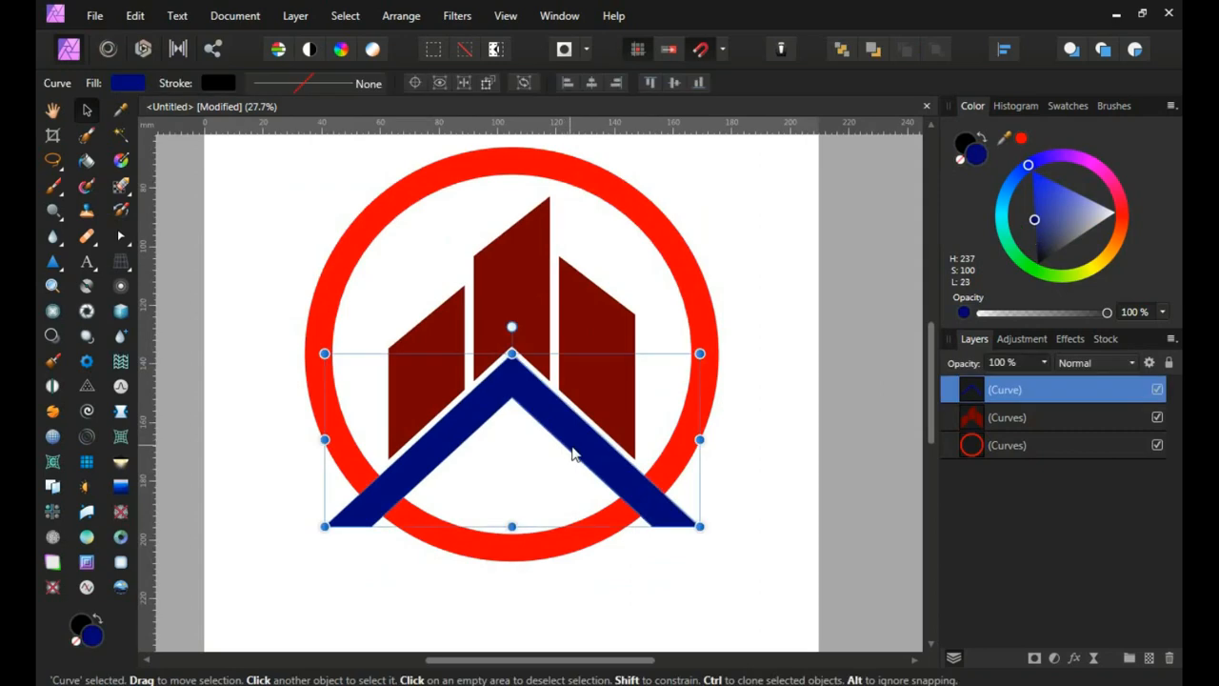
{"action": "right_click", "coordinate": [1013, 391]}
{"action": "left_click", "coordinate": [994, 151]}
Subtract the duplicate roof chevron from the red ring to split the ring where the roof crosses it
{"action": "left_click", "coordinate": [721, 388]}
{"action": "left_click", "coordinate": [714, 393]}
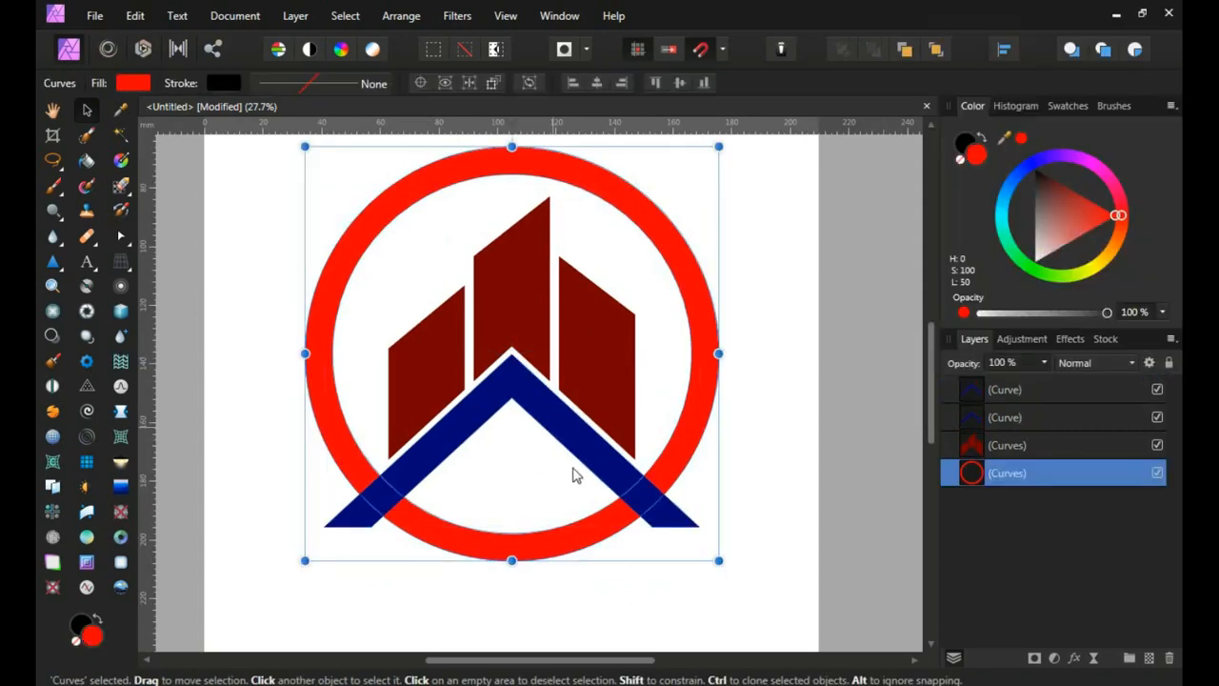
{"action": "left_click", "coordinate": [587, 455], "text": "shift"}
{"action": "right_click", "coordinate": [526, 394]}
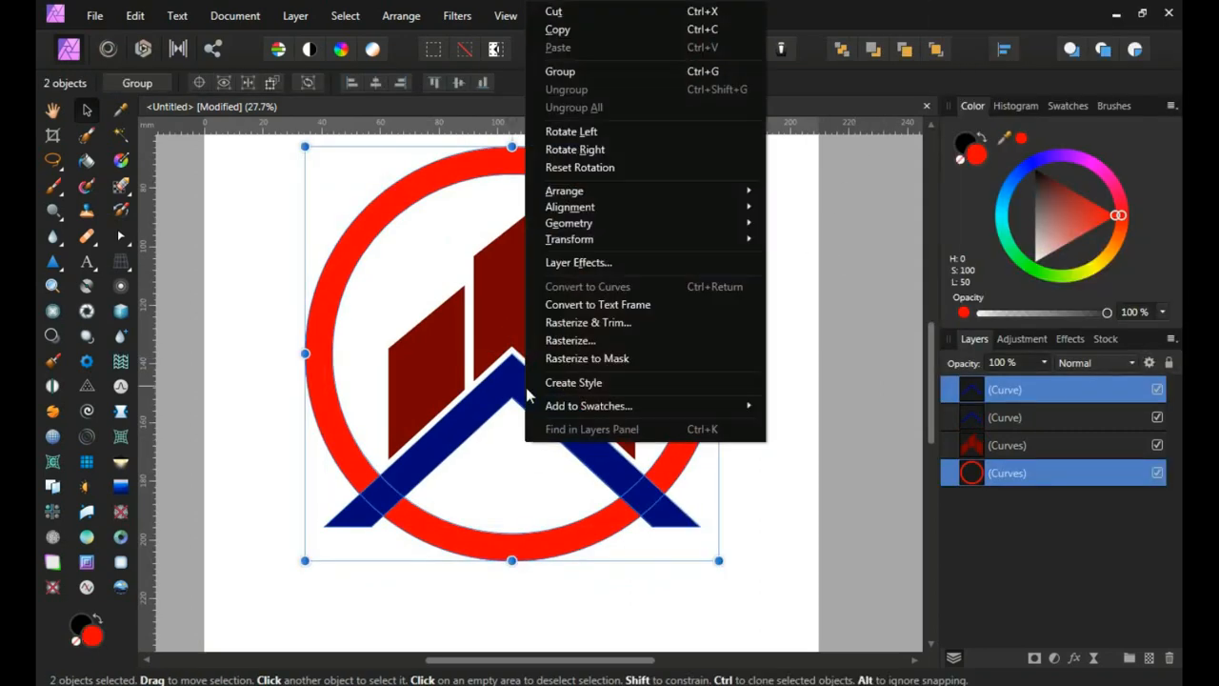
{"action": "mouse_move", "coordinate": [598, 222]}
{"action": "left_click", "coordinate": [792, 242]}
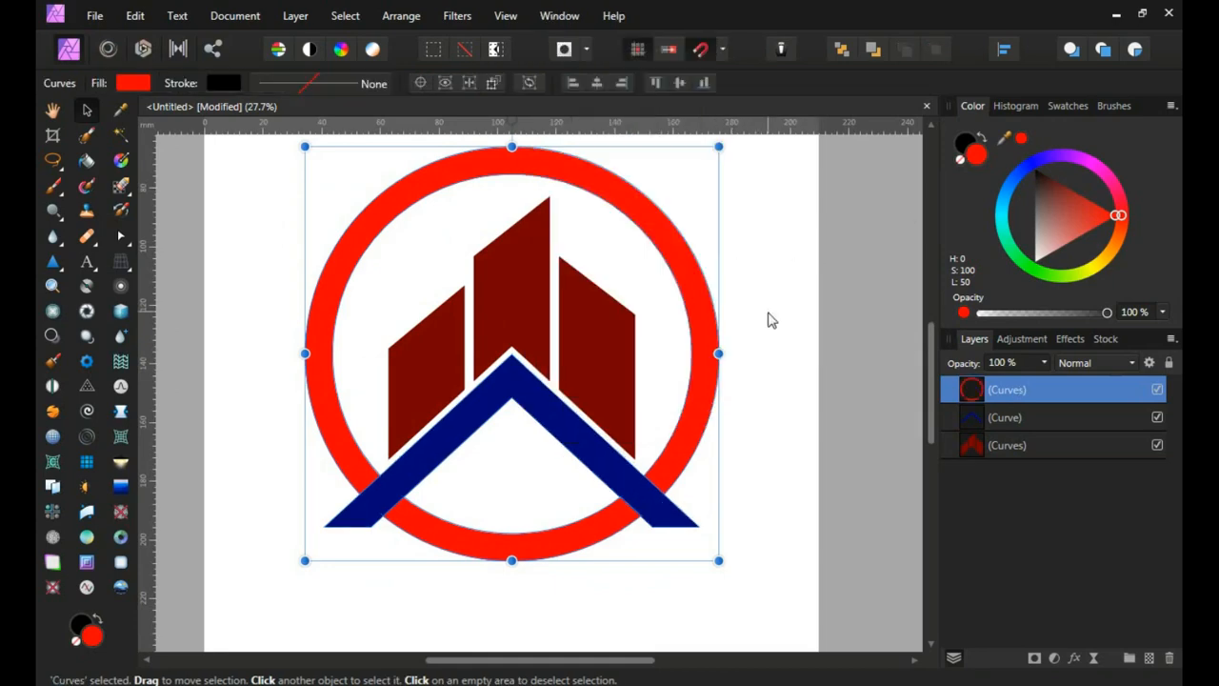
{"action": "left_click", "coordinate": [716, 291]}
{"action": "left_click", "coordinate": [691, 264]}
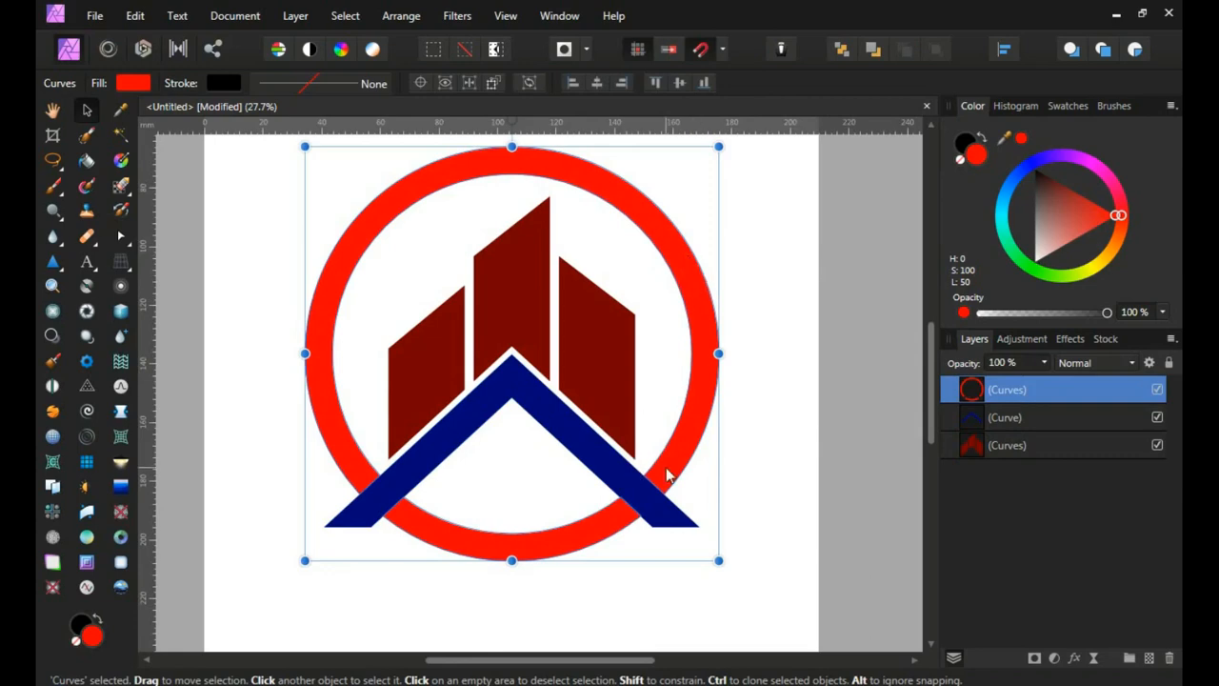
Delete the nodes of the ring's lower arc beneath the roof so only the upper arc remains
{"action": "key", "text": "a"}
{"action": "scroll", "coordinate": [572, 567], "scroll_direction": "up", "scroll_amount": 2}
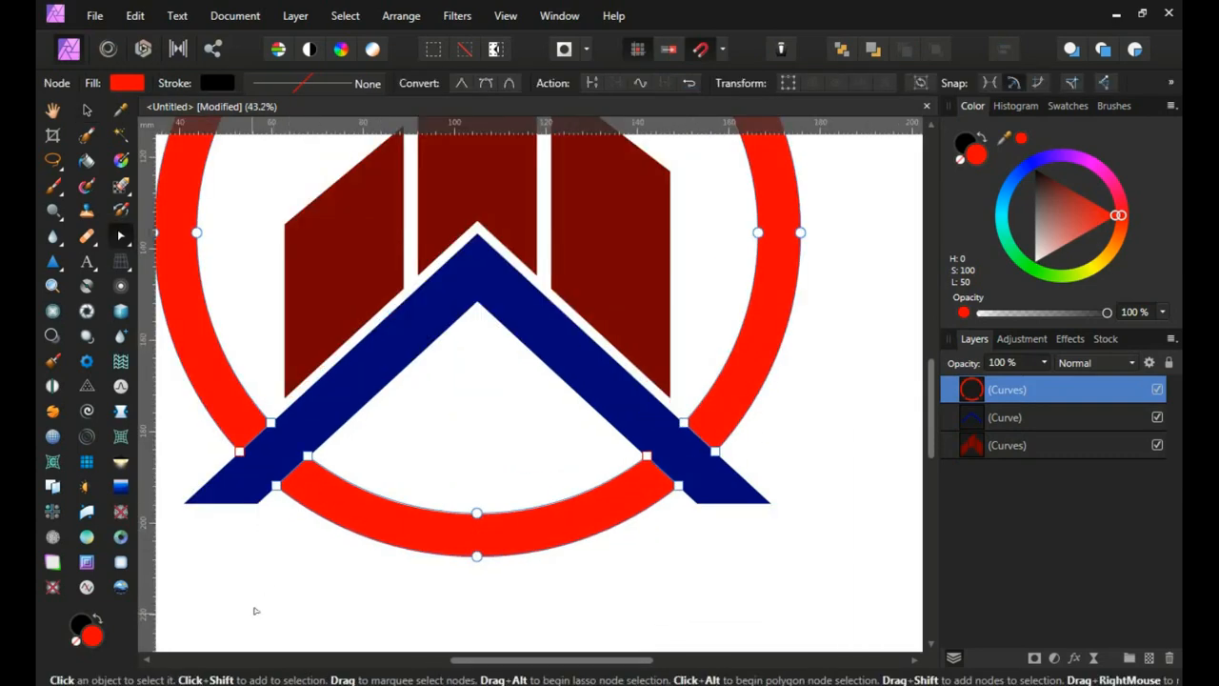
{"action": "left_click_drag", "start_coordinate": [255, 611], "coordinate": [695, 442]}
{"action": "key", "text": "Delete"}
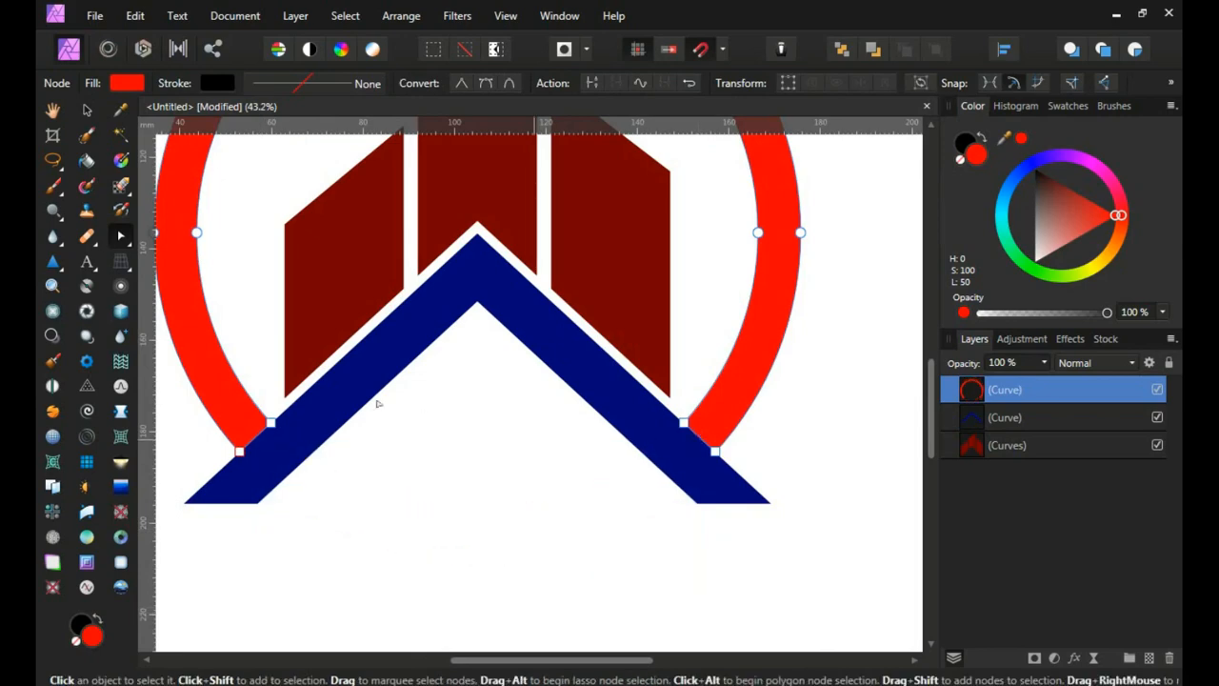
Separate the combined dark red building bars into three individual curves
{"action": "scroll", "coordinate": [378, 403], "scroll_direction": "down", "scroll_amount": 3}
{"action": "key", "text": "v"}
{"action": "left_click", "coordinate": [453, 290]}
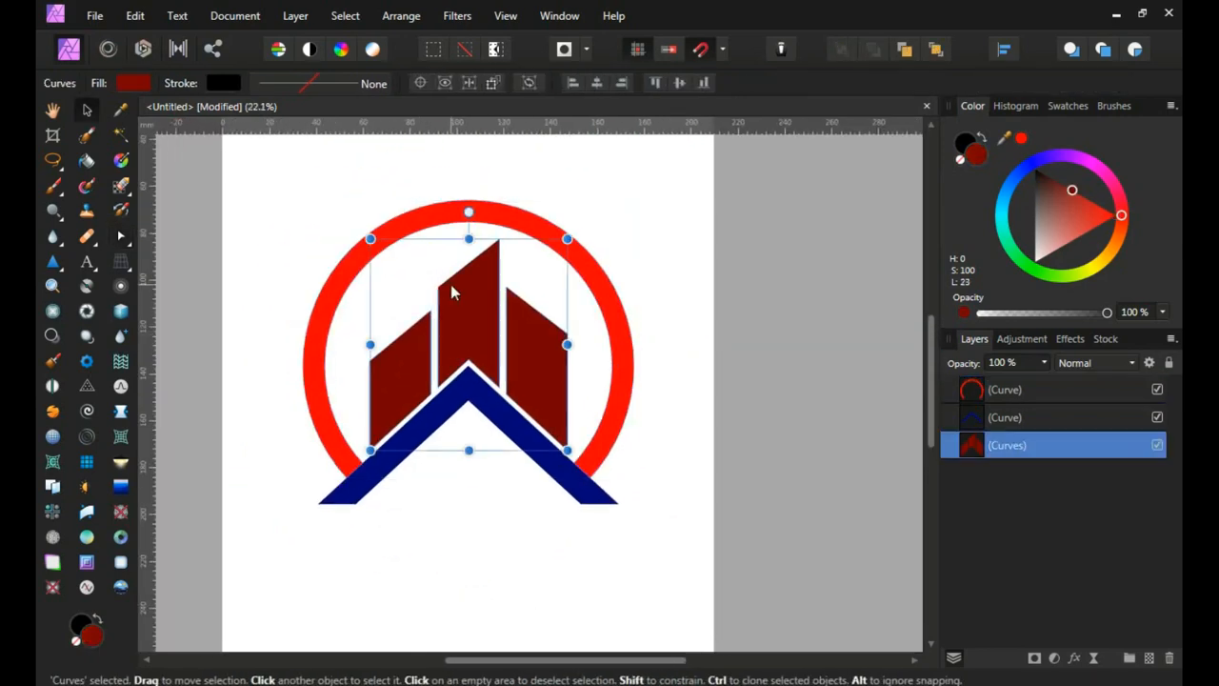
{"action": "right_click", "coordinate": [450, 284]}
{"action": "mouse_move", "coordinate": [572, 468]}
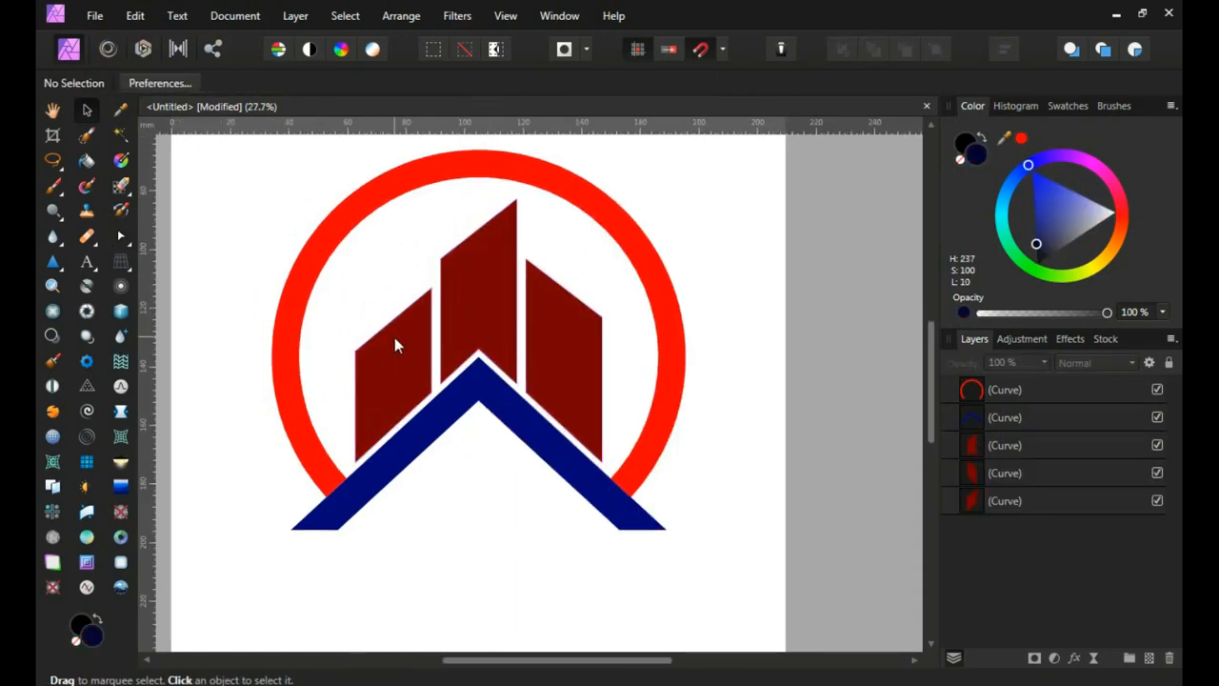
Colour the left building bar dark blue with hue 225 and the middle bar dark green
{"action": "left_click", "coordinate": [395, 343]}
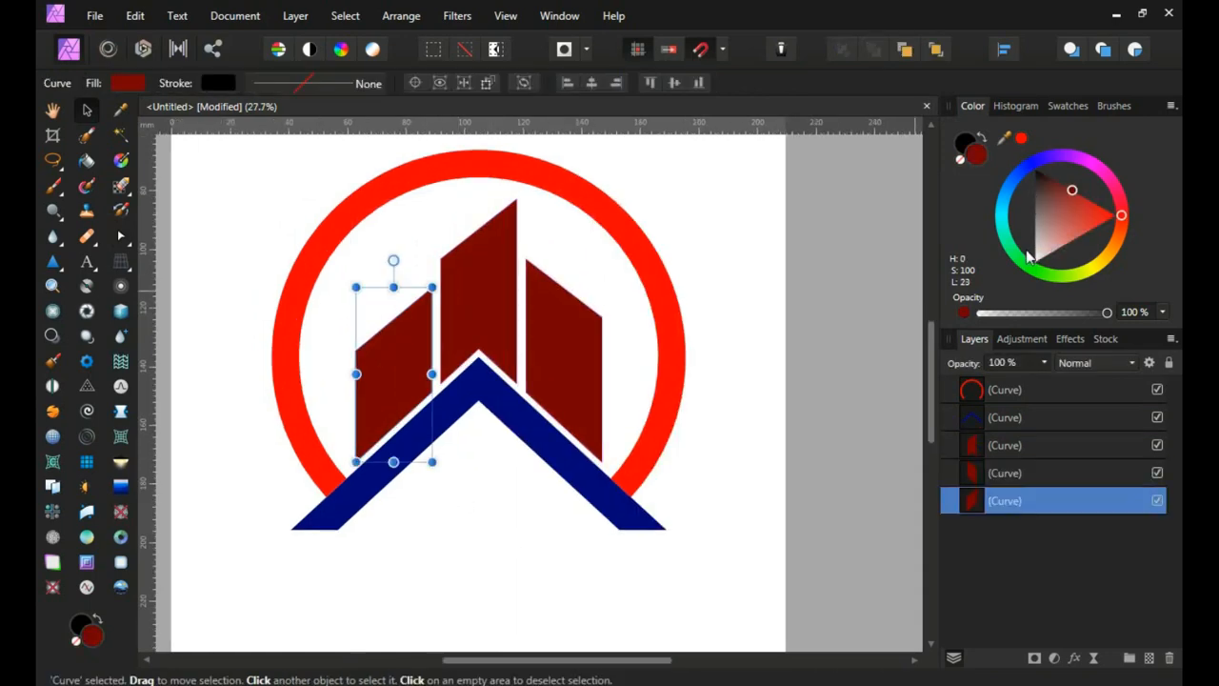
{"action": "left_click", "coordinate": [1018, 175]}
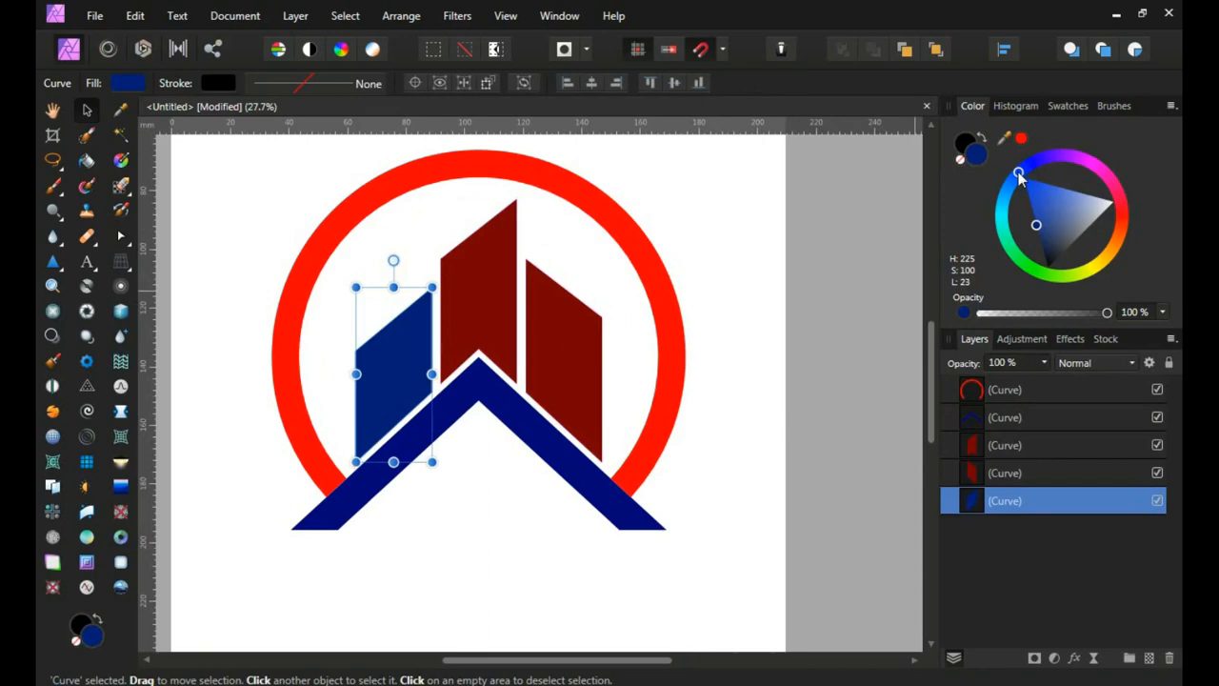
{"action": "left_click", "coordinate": [502, 248]}
{"action": "left_click", "coordinate": [1031, 270]}
Colour the right building bar bright orange with hue 15, saturation 100 and lightness 50
{"action": "left_click", "coordinate": [557, 367]}
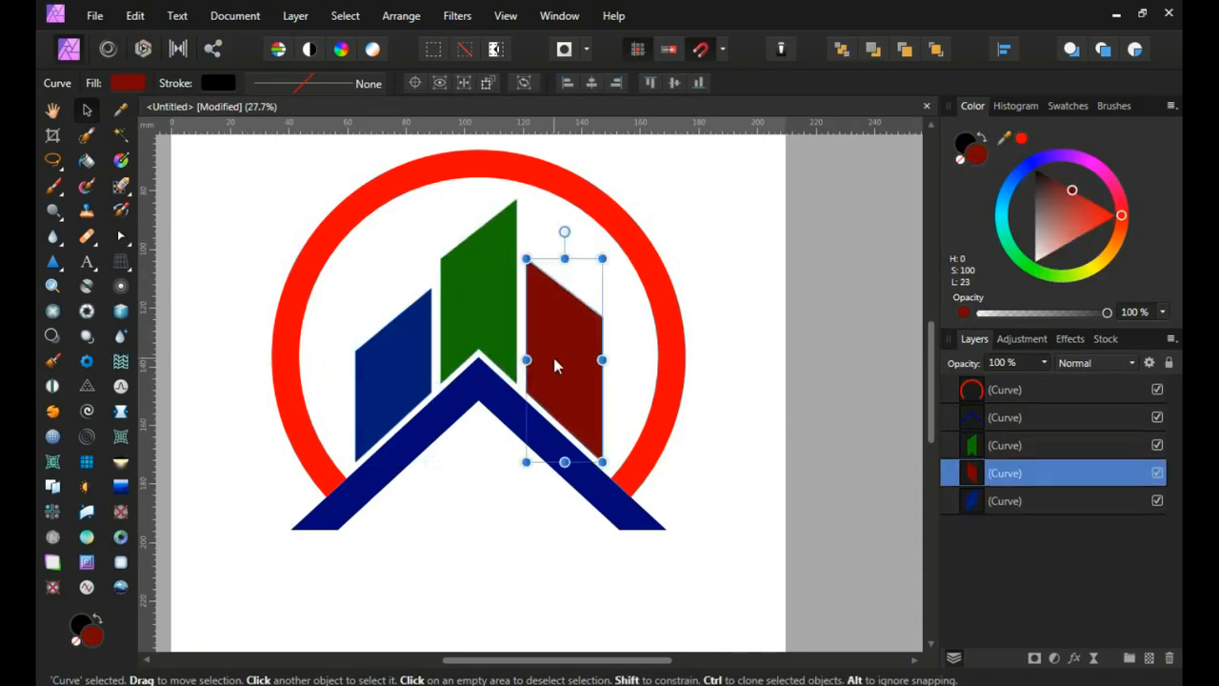
{"action": "left_click", "coordinate": [1119, 235]}
{"action": "mouse_move", "coordinate": [1091, 224]}
{"action": "left_mouse_down"}
{"action": "mouse_move", "coordinate": [1161, 236]}
{"action": "mouse_move", "coordinate": [1114, 233]}
{"action": "mouse_move", "coordinate": [1126, 251]}
{"action": "mouse_move", "coordinate": [1154, 247]}
{"action": "left_mouse_up"}
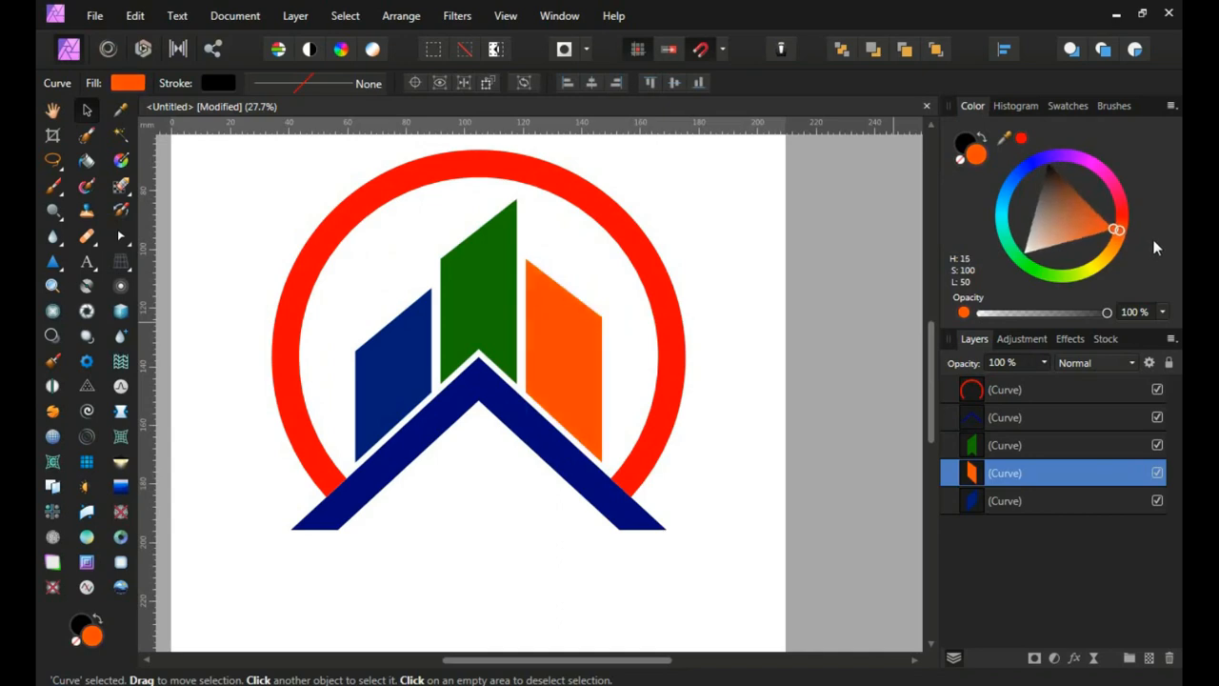
Fill the roof chevron with black and the ring arc with mid grey at saturation 0 and lightness 51
{"action": "left_click", "coordinate": [609, 505]}
{"action": "left_click_drag", "start_coordinate": [1034, 218], "coordinate": [1016, 322]}
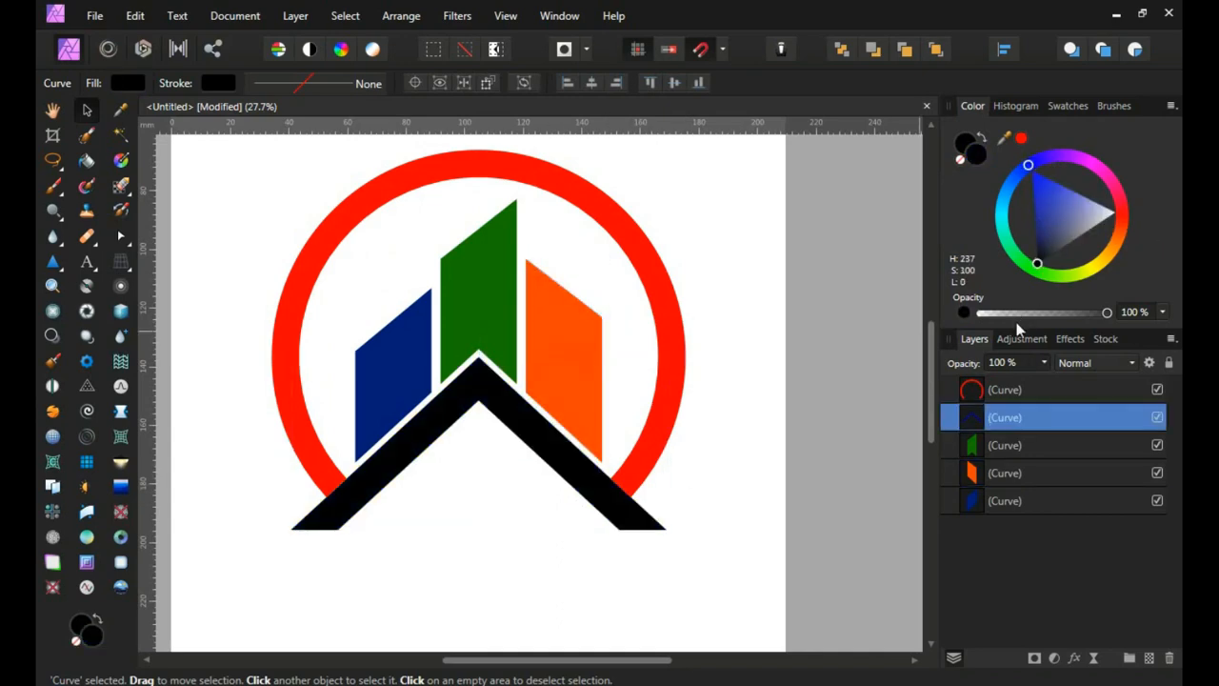
{"action": "left_click", "coordinate": [663, 280]}
{"action": "mouse_move", "coordinate": [1036, 204]}
{"action": "left_mouse_down"}
{"action": "mouse_move", "coordinate": [1011, 214]}
{"action": "mouse_move", "coordinate": [1010, 203]}
{"action": "mouse_move", "coordinate": [1006, 222]}
{"action": "left_mouse_up"}
{"action": "scroll", "coordinate": [510, 371], "scroll_direction": "down", "scroll_amount": 2}
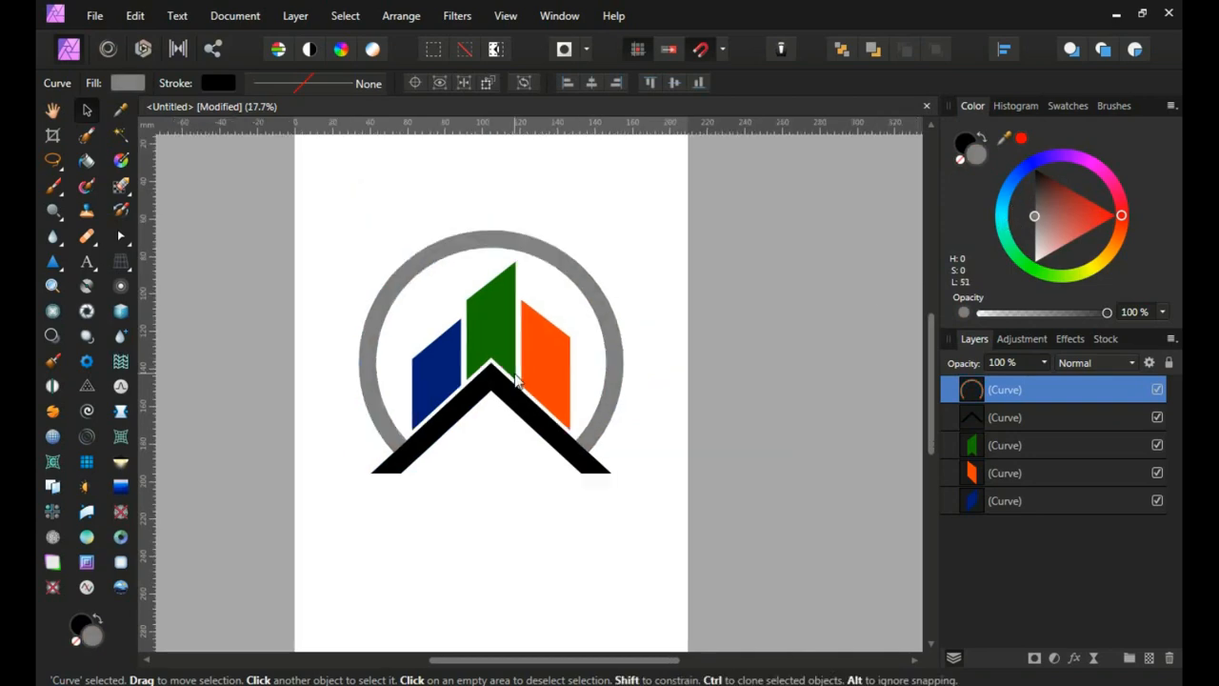
{"action": "scroll", "coordinate": [455, 400], "scroll_direction": "up", "scroll_amount": 1}
{"action": "left_click", "coordinate": [494, 540]}
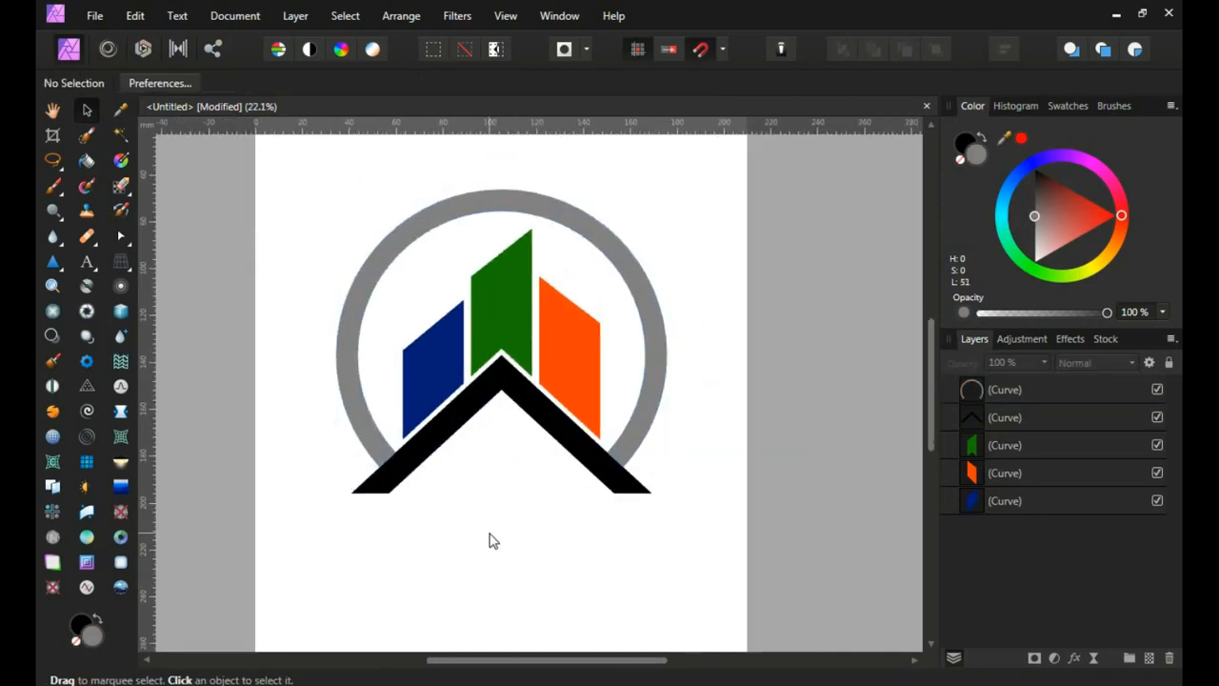
Draw a small grey square about 10 mm wide under the roof with the Rectangle Tool
{"action": "left_click", "coordinate": [53, 262]}
{"action": "left_click", "coordinate": [143, 203]}
{"action": "scroll", "coordinate": [491, 466], "scroll_direction": "up", "scroll_amount": 3}
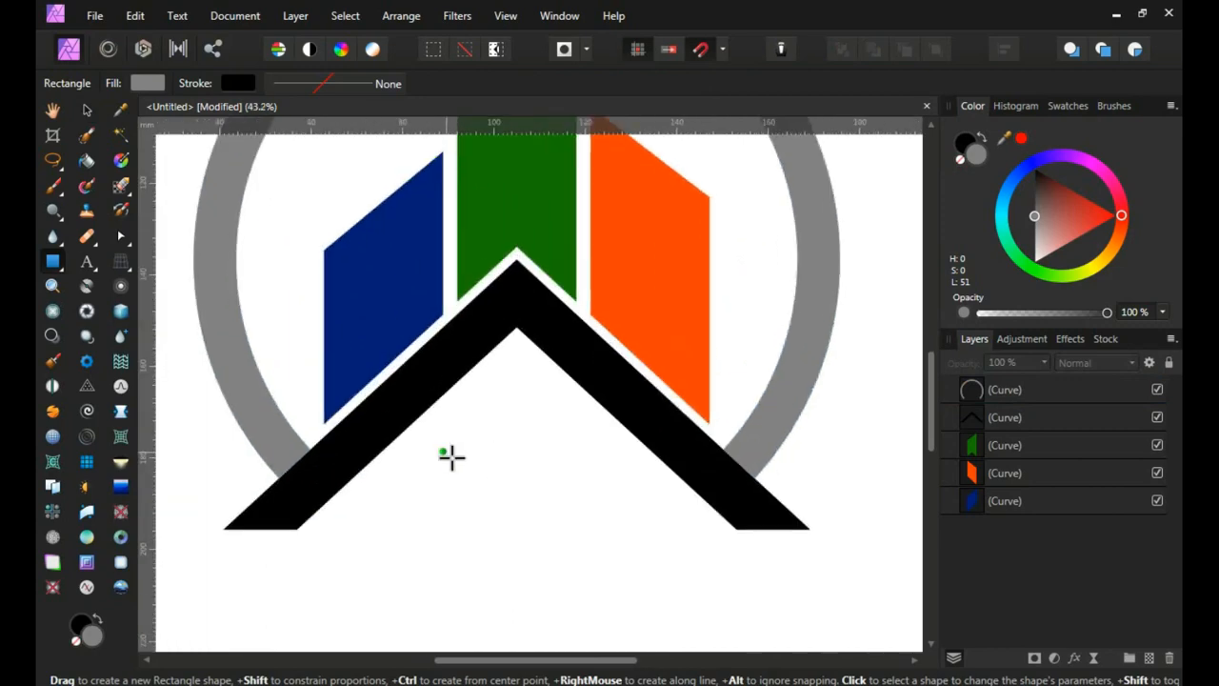
{"action": "mouse_move", "coordinate": [444, 452]}
{"action": "left_mouse_down"}
{"action": "mouse_move", "coordinate": [489, 497]}
{"action": "mouse_move", "coordinate": [509, 476]}
{"action": "mouse_move", "coordinate": [528, 479]}
{"action": "mouse_move", "coordinate": [519, 535]}
{"action": "mouse_move", "coordinate": [517, 519]}
{"action": "left_mouse_up"}
Clone the grey square into a two-by-two grid with narrow gaps to form a window
{"action": "key", "text": "v"}
{"action": "left_click", "coordinate": [467, 479], "text": "shift"}
{"action": "scroll", "coordinate": [517, 509], "scroll_direction": "up", "scroll_amount": 4}
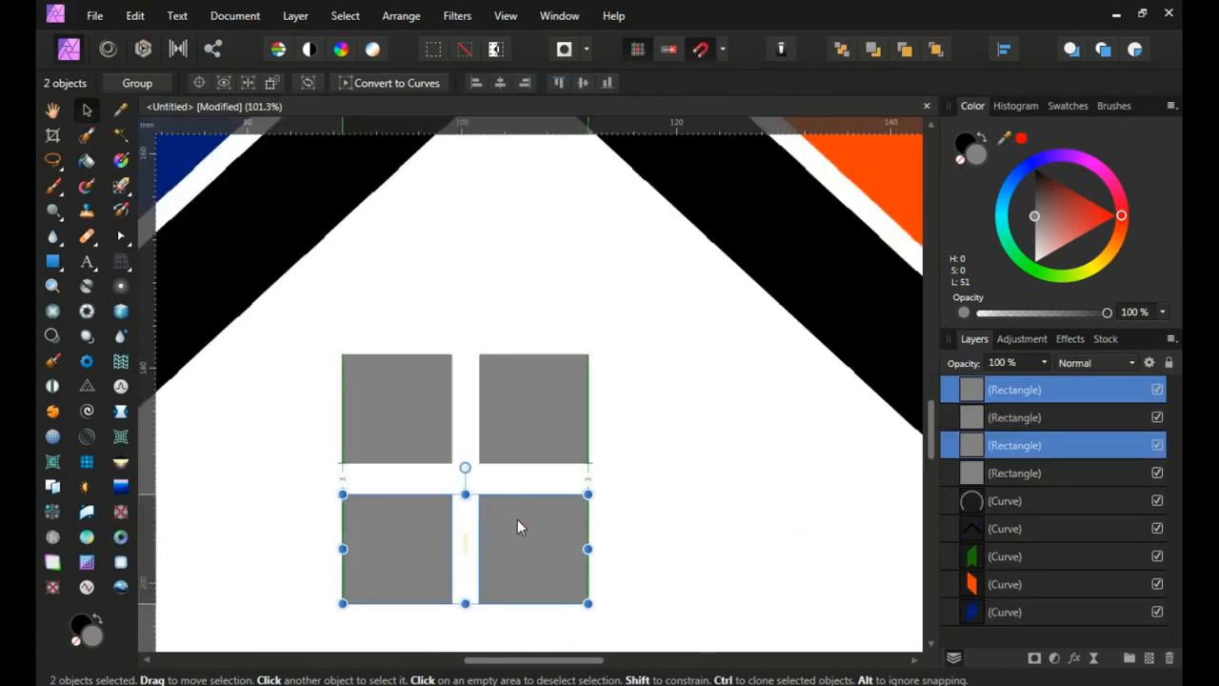
Combine the four window squares into a single object with the Add operation
{"action": "scroll", "coordinate": [517, 519], "scroll_direction": "down", "scroll_amount": 4}
{"action": "left_click_drag", "start_coordinate": [371, 602], "coordinate": [629, 398]}
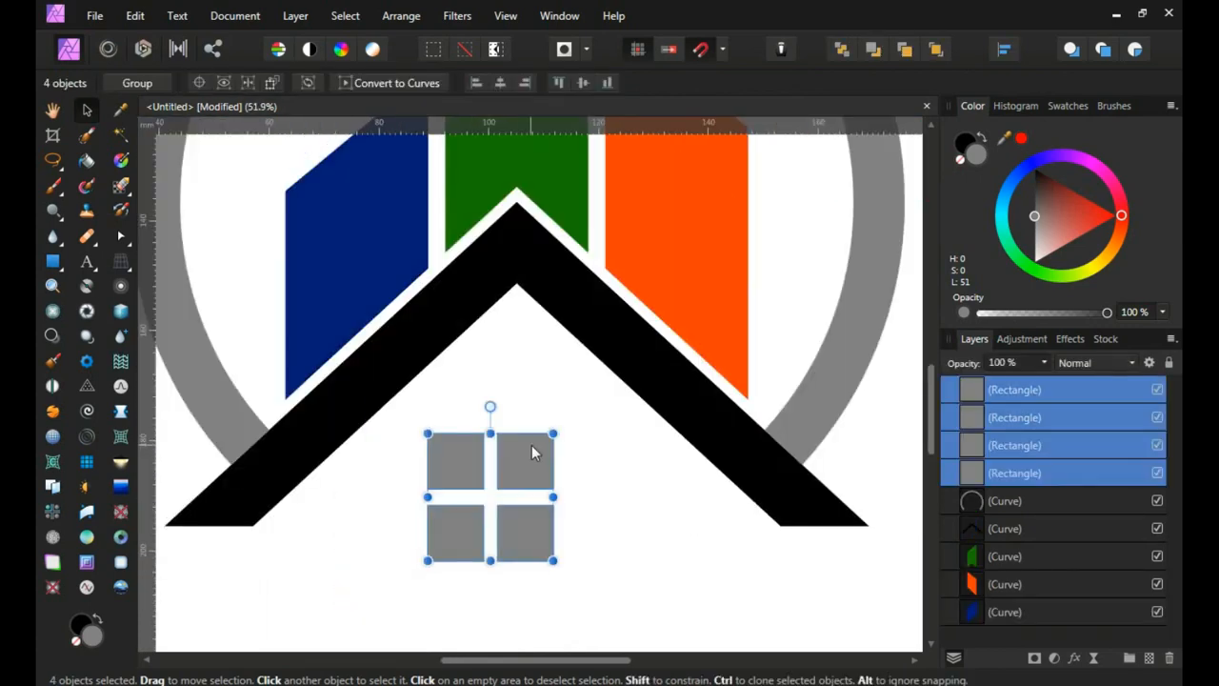
{"action": "right_click", "coordinate": [532, 447]}
{"action": "mouse_move", "coordinate": [606, 223]}
{"action": "left_click", "coordinate": [798, 229]}
{"action": "scroll", "coordinate": [467, 457], "scroll_direction": "down", "scroll_amount": 4}
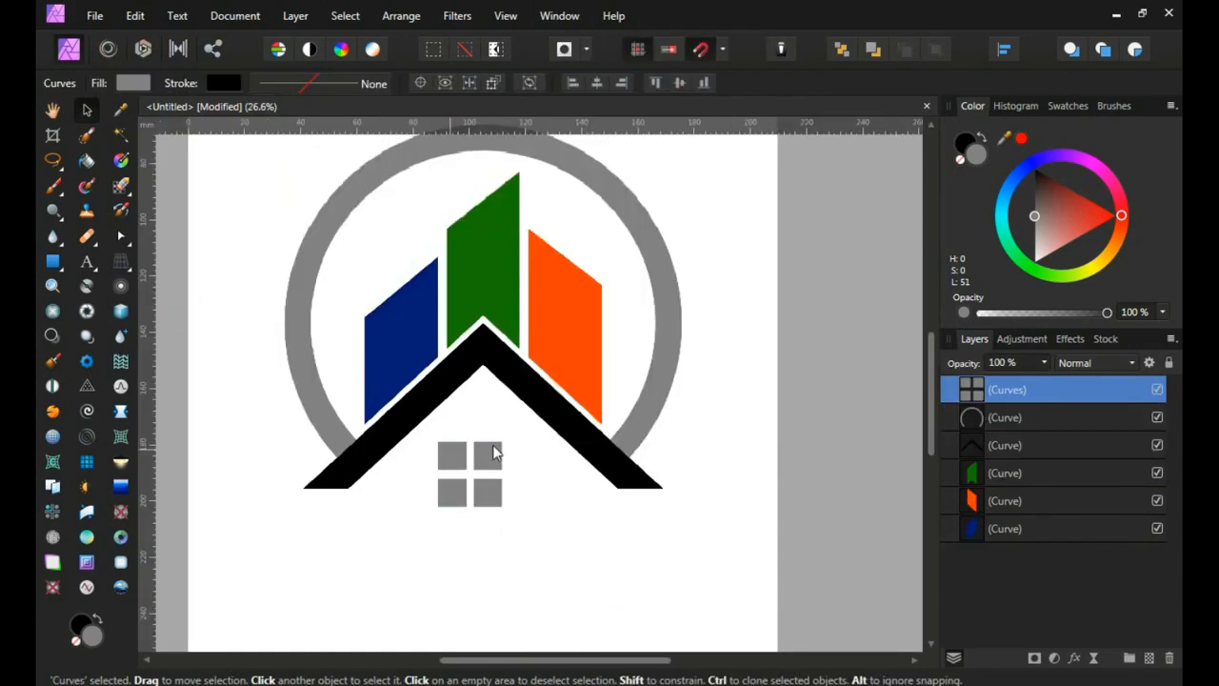
Move the window so it is centred horizontally beneath the roof's peak
{"action": "left_click_drag", "start_coordinate": [489, 450], "coordinate": [504, 451]}
{"action": "scroll", "coordinate": [505, 476], "scroll_direction": "down", "scroll_amount": 2}
{"action": "left_click", "coordinate": [505, 517]}
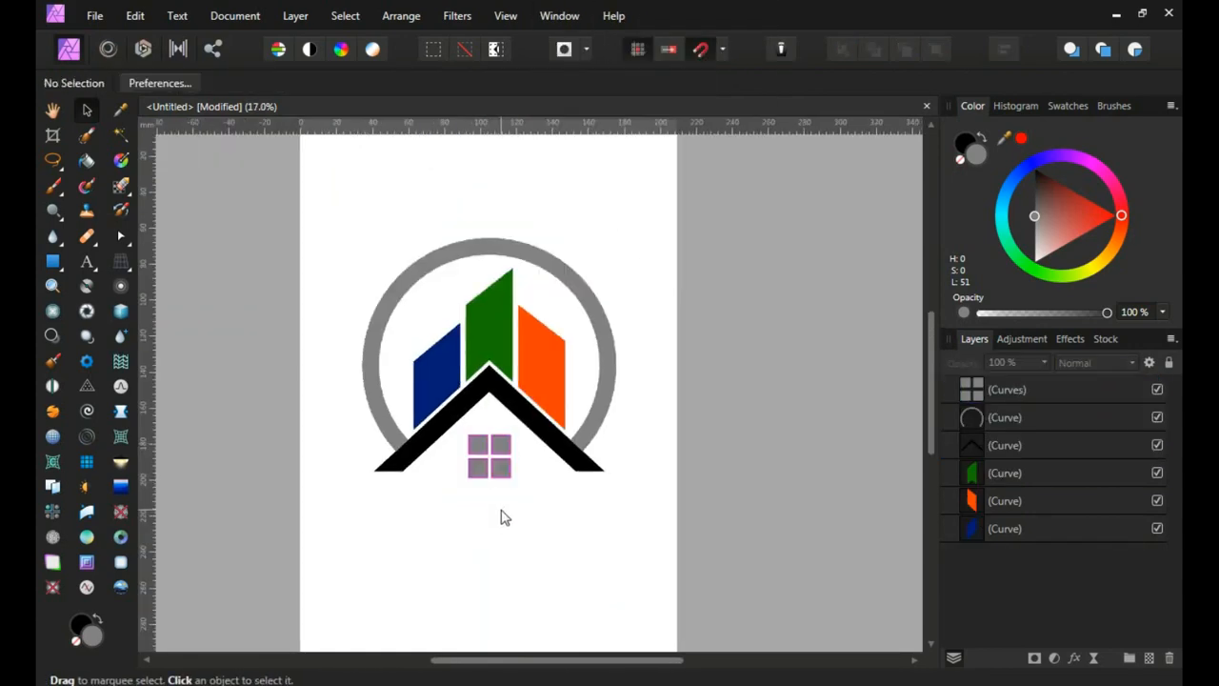
{"action": "scroll", "coordinate": [522, 464], "scroll_direction": "up", "scroll_amount": 1}
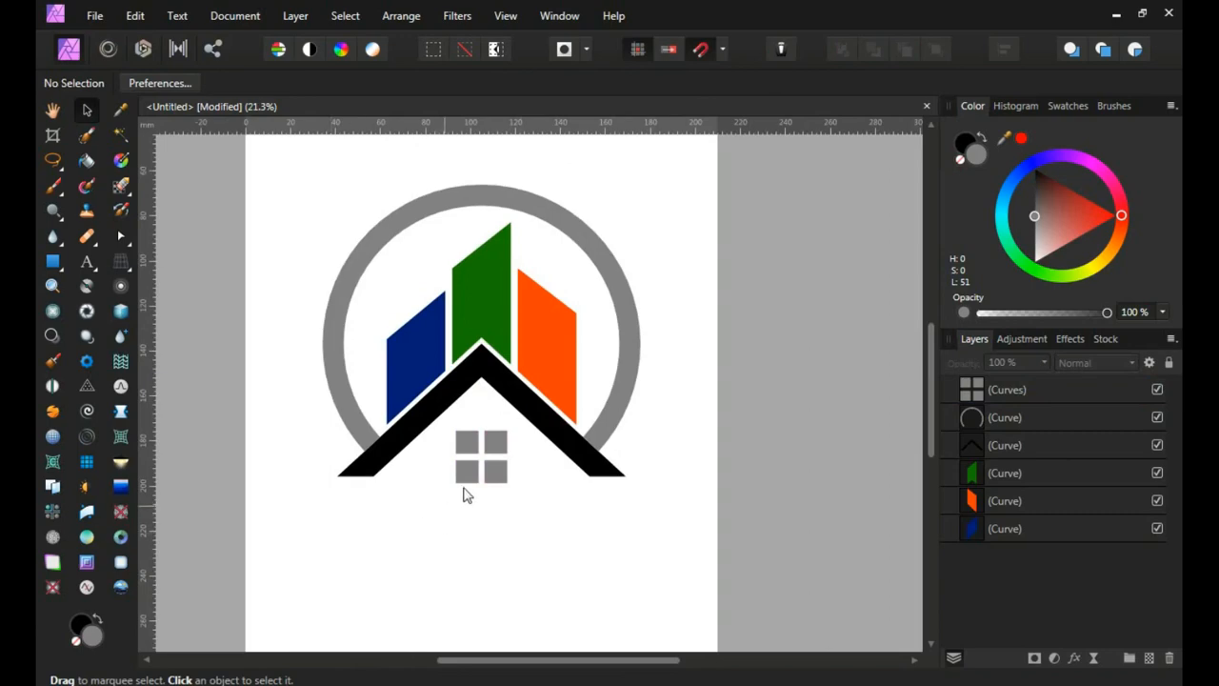
{"action": "scroll", "coordinate": [483, 496], "scroll_direction": "down", "scroll_amount": 1}
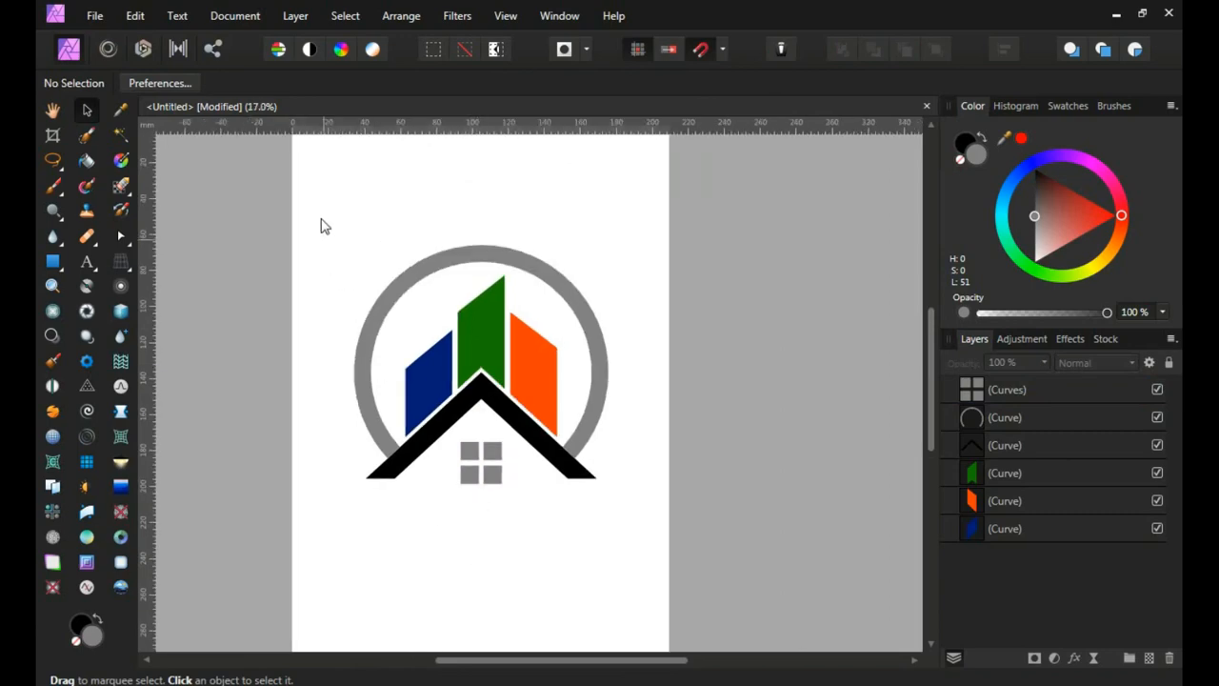
Group all the logo parts, scale the group down to about 101 mm wide and place it centred slightly higher on the page
{"action": "left_click_drag", "start_coordinate": [320, 226], "coordinate": [689, 581]}
{"action": "right_click", "coordinate": [484, 409]}
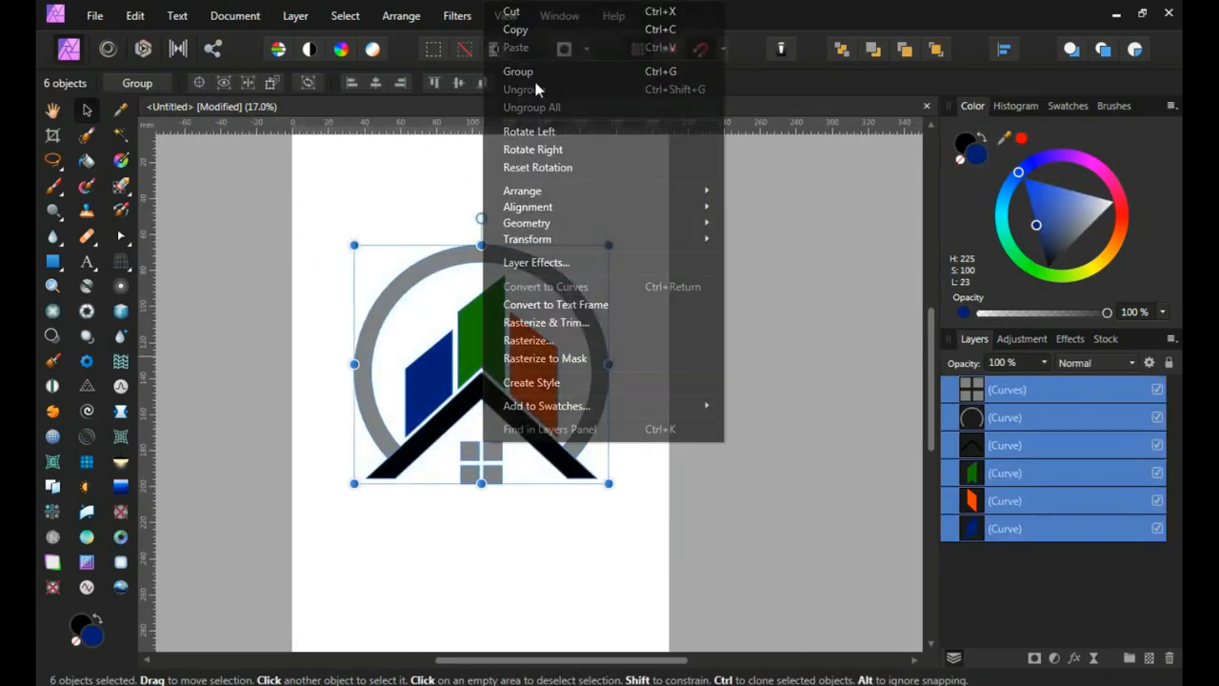
{"action": "left_click", "coordinate": [517, 71]}
{"action": "left_click_drag", "start_coordinate": [610, 364], "coordinate": [520, 366]}
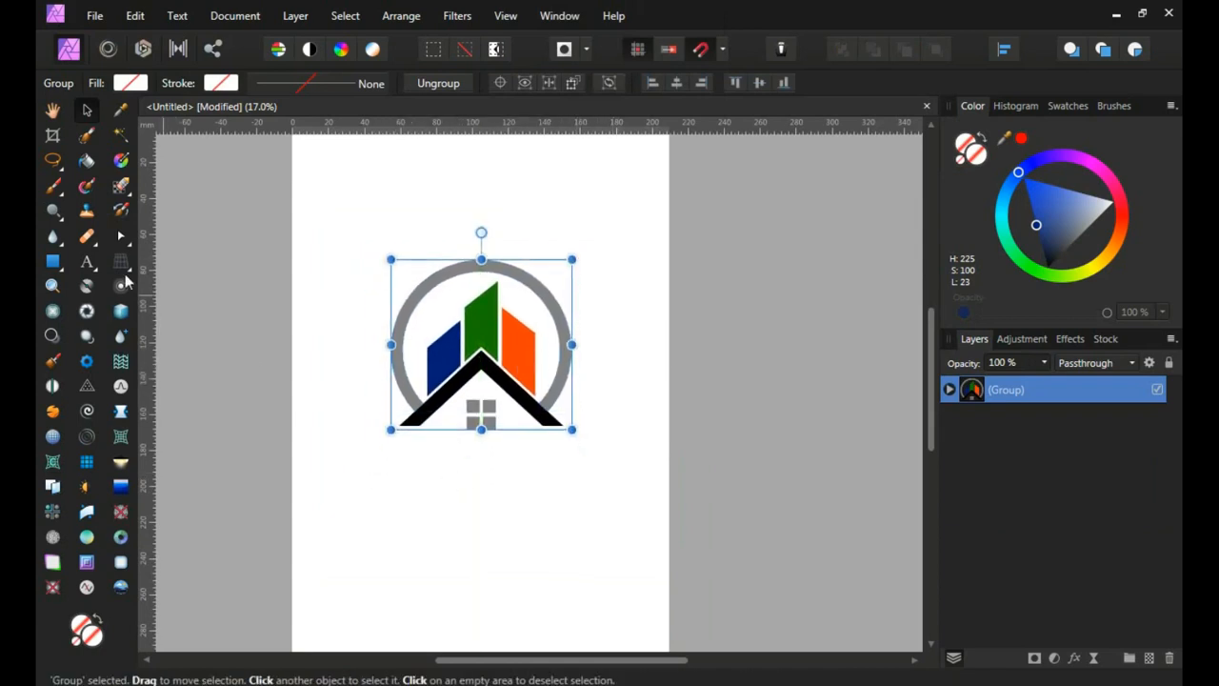
Add the art text "GENERIC" at about 97 pt below the logo
{"action": "left_click", "coordinate": [87, 261]}
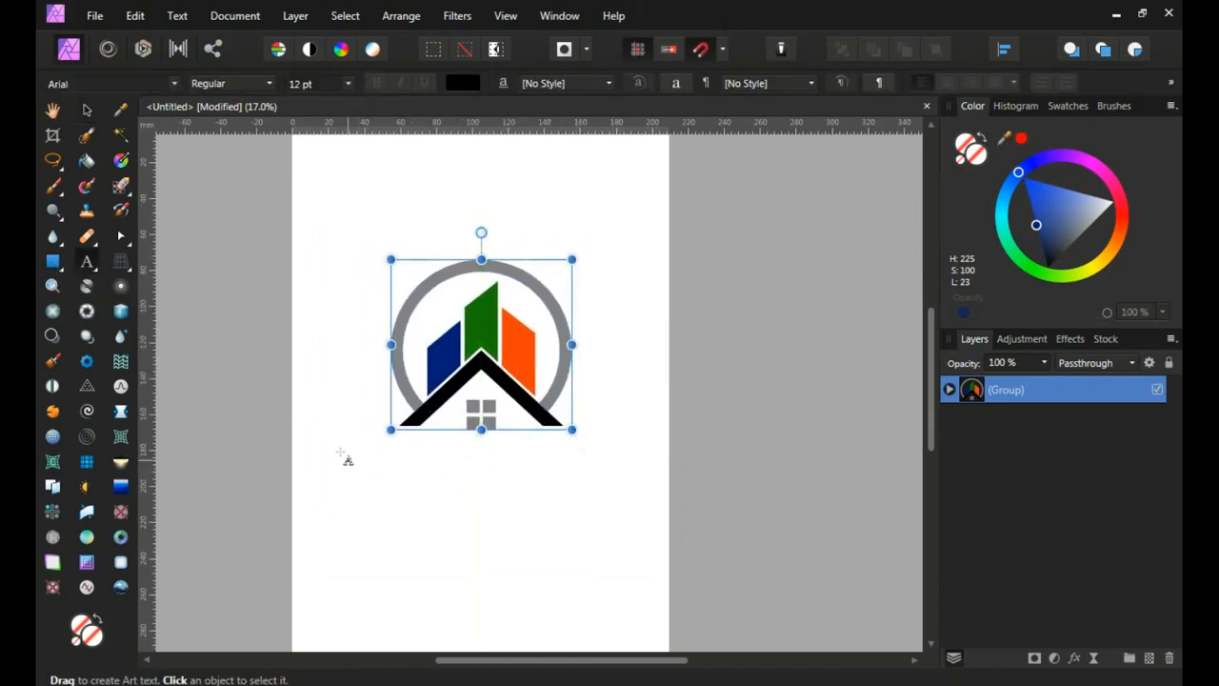
{"action": "left_click_drag", "start_coordinate": [346, 457], "coordinate": [379, 504]}
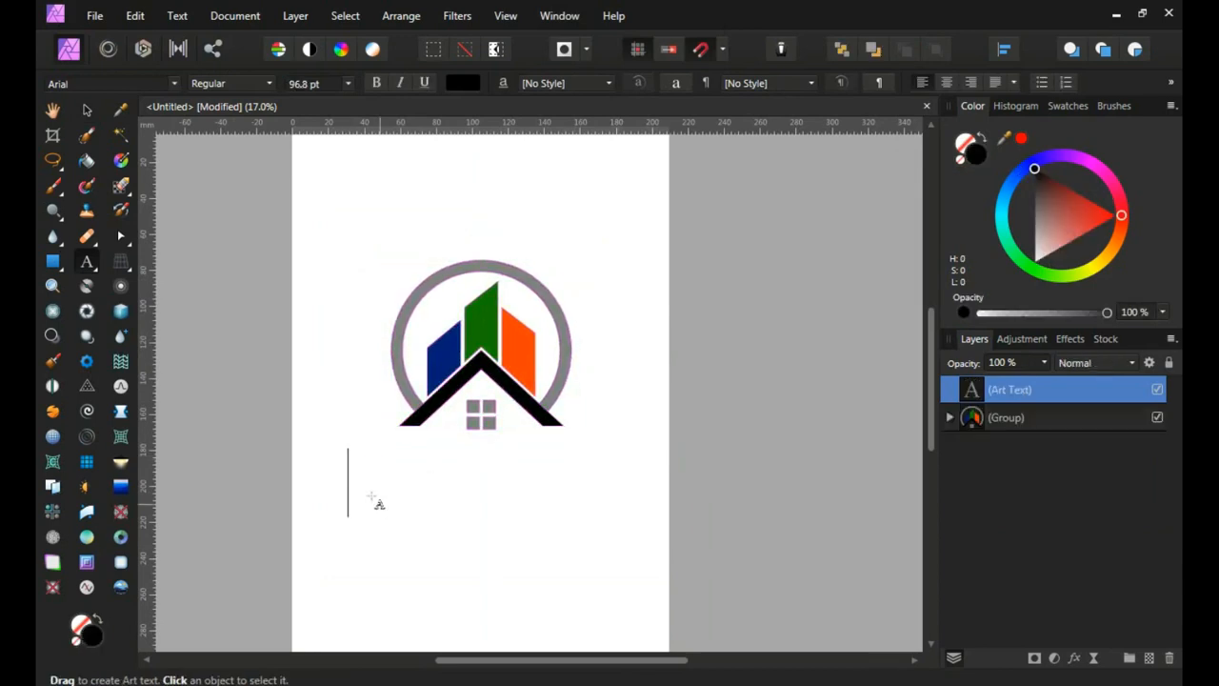
{"action": "type", "text": "GENERI"}
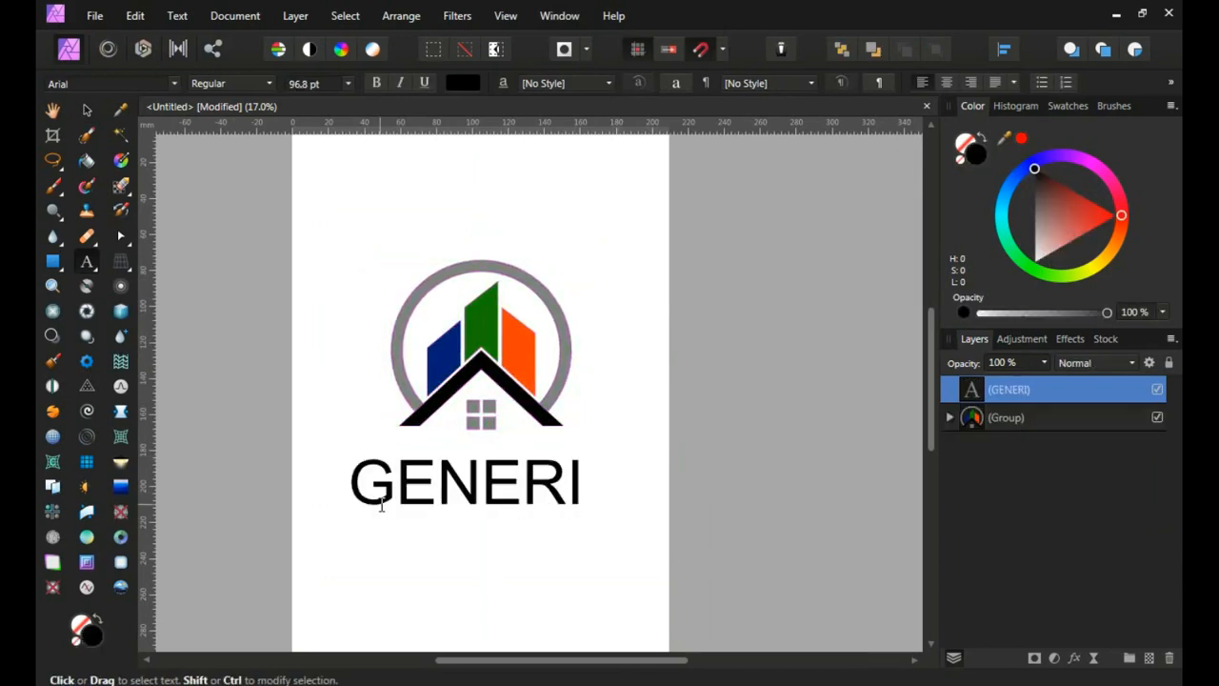
{"action": "type", "text": "C"}
Change the font of the "GENERIC" text to Ethnocentric
{"action": "left_click", "coordinate": [86, 110]}
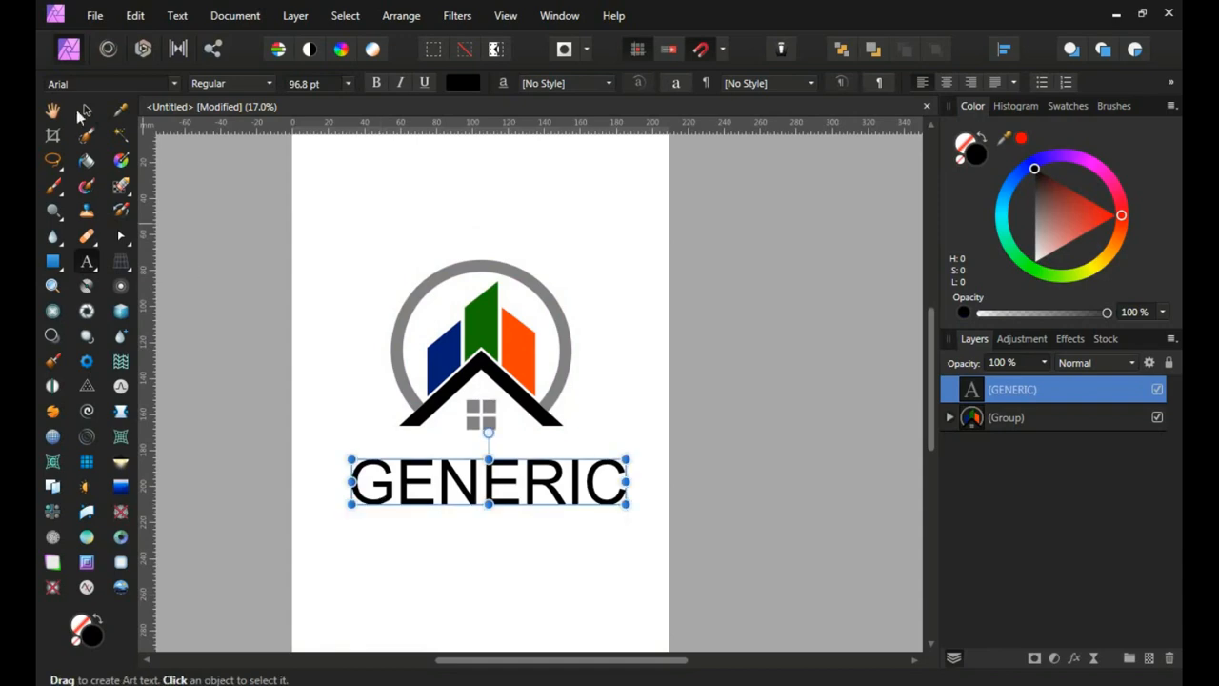
{"action": "left_click", "coordinate": [156, 84]}
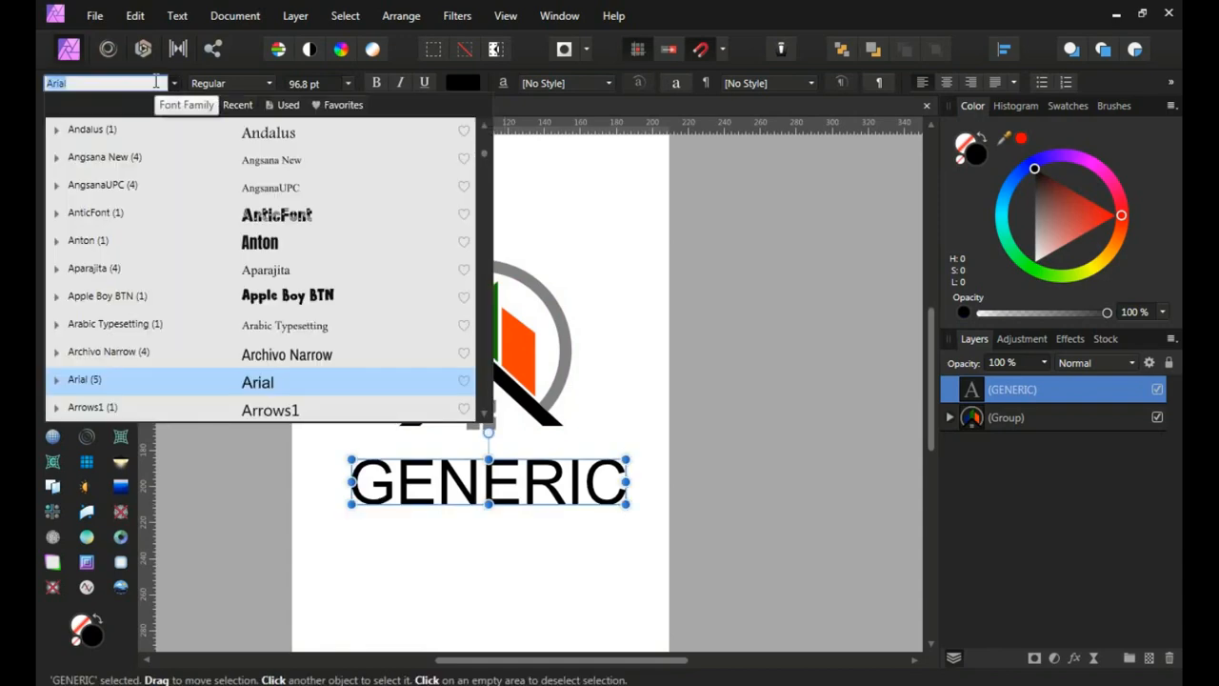
{"action": "type", "text": "ETN"}
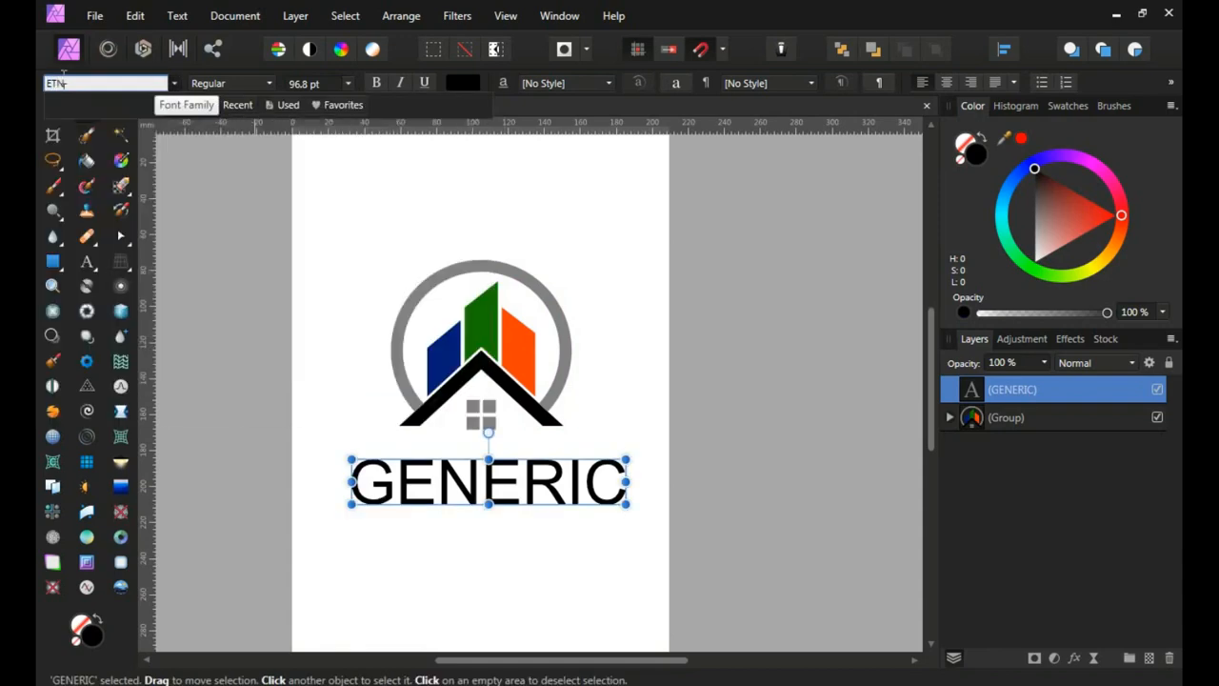
{"action": "left_click", "coordinate": [96, 158]}
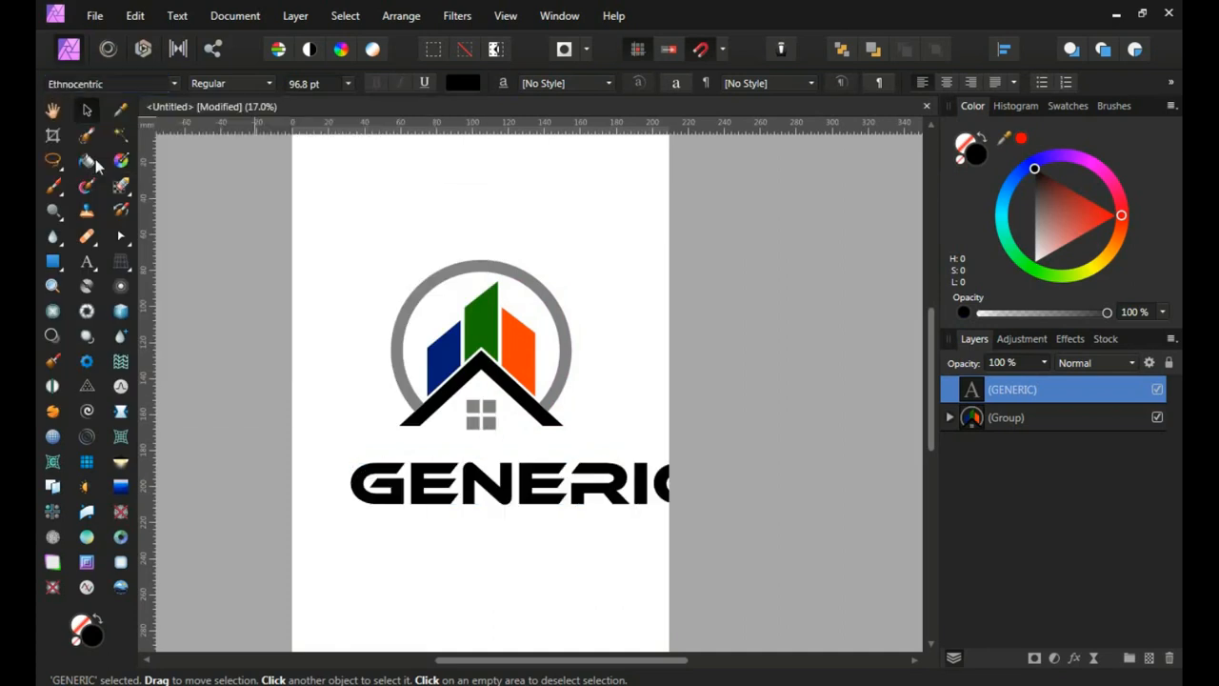
Scale the "GENERIC" text down to about 150 mm wide and centre it closely beneath the roof
{"action": "left_click", "coordinate": [87, 111]}
{"action": "left_click_drag", "start_coordinate": [715, 488], "coordinate": [629, 487]}
{"action": "left_click_drag", "start_coordinate": [532, 489], "coordinate": [527, 469]}
{"action": "left_click", "coordinate": [473, 513]}
Add the art text "APARTEMEN" at about 25 pt below the "GENERIC" text
{"action": "scroll", "coordinate": [473, 514], "scroll_direction": "up", "scroll_amount": 2}
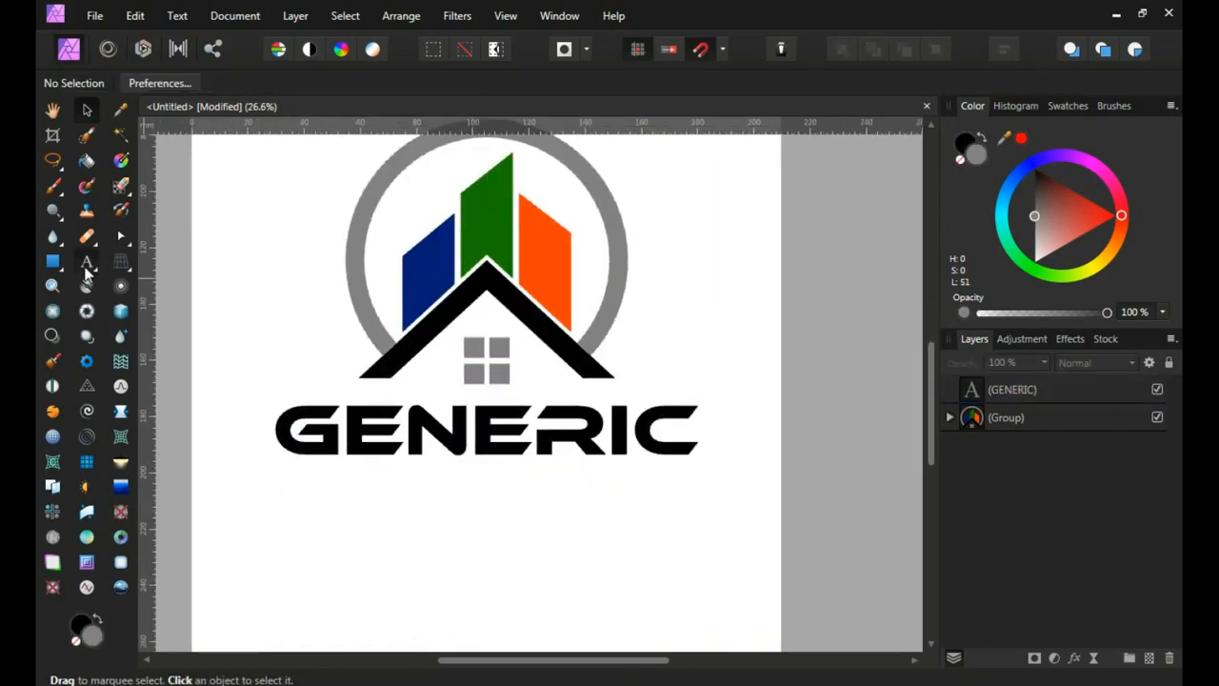
{"action": "left_click", "coordinate": [87, 262]}
{"action": "left_click_drag", "start_coordinate": [345, 493], "coordinate": [348, 508]}
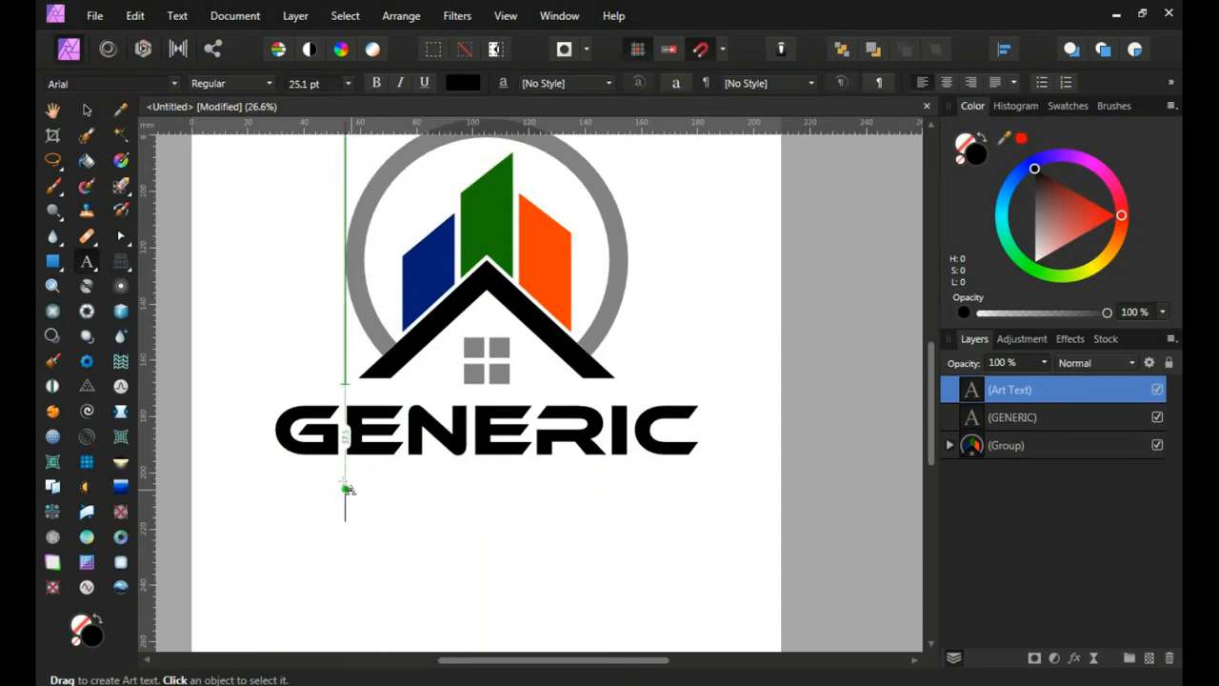
{"action": "type", "text": "APART"}
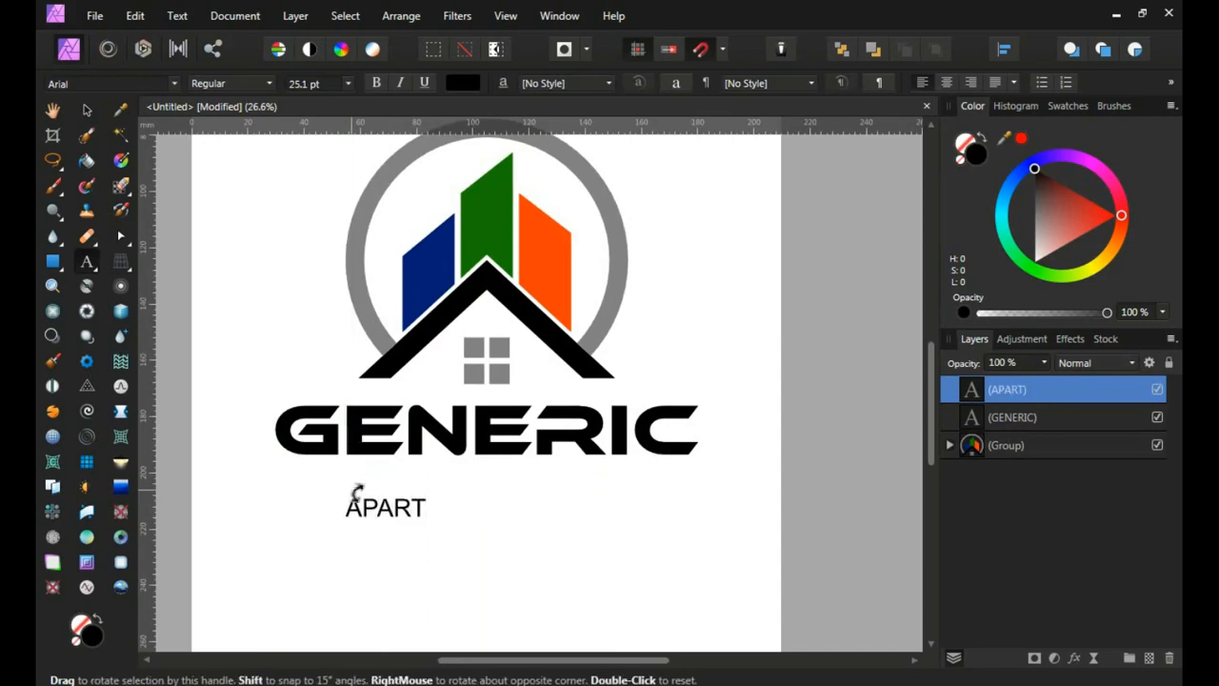
{"action": "type", "text": "EMEN"}
{"action": "key", "text": "Escape"}
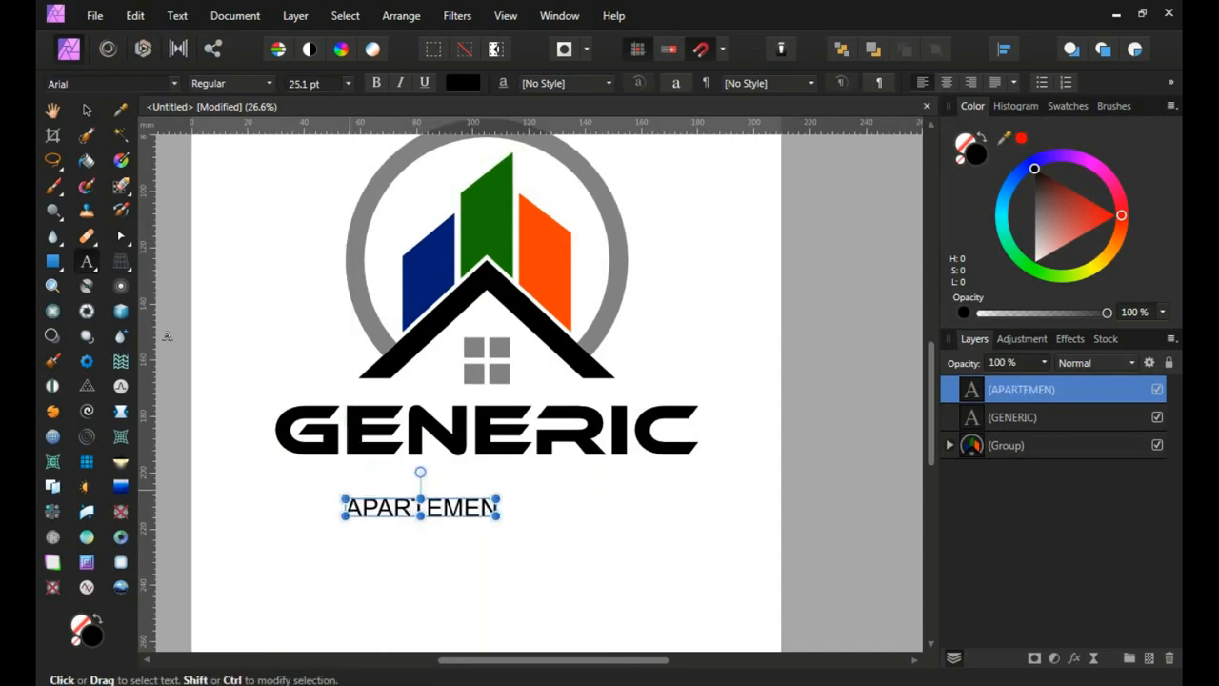
Change the font of the "APARTEMEN" text to Gotham
{"action": "left_click", "coordinate": [85, 113]}
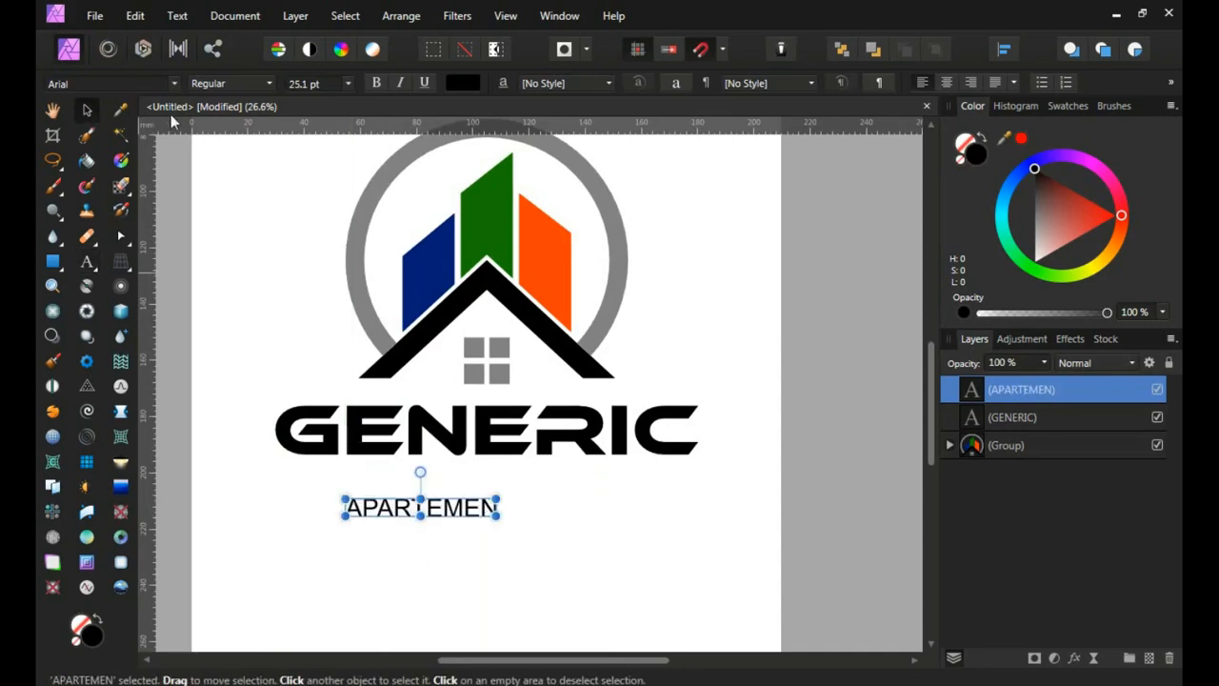
{"action": "left_click", "coordinate": [131, 85]}
{"action": "type", "text": "GOT"}
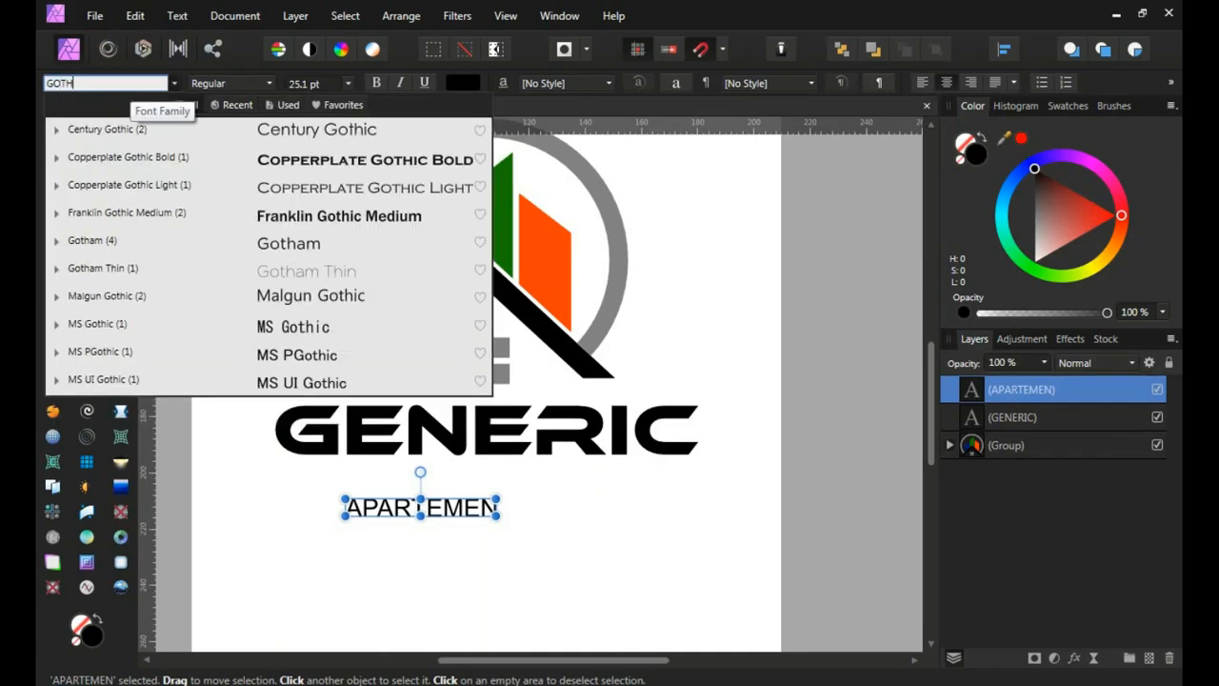
{"action": "type", "text": "H"}
{"action": "left_click", "coordinate": [122, 243]}
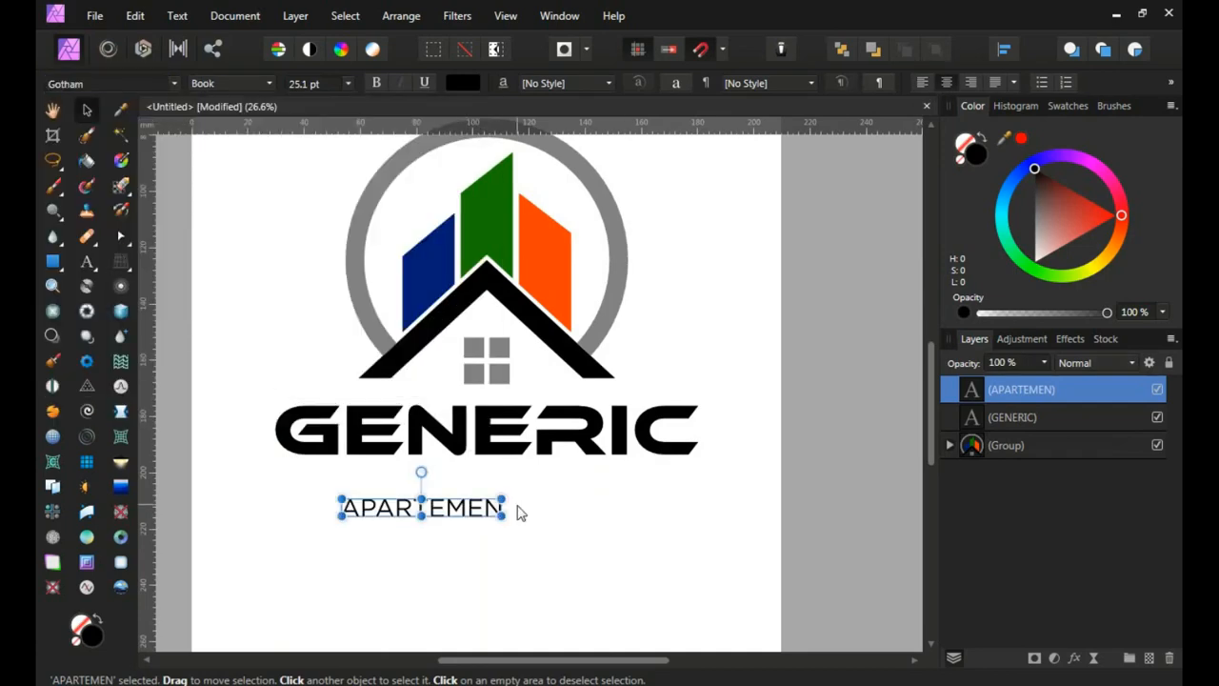
Enlarge the "APARTEMEN" text to about 36 pt and widen its letter spacing considerably
{"action": "left_click_drag", "start_coordinate": [503, 514], "coordinate": [575, 510]}
{"action": "key", "text": "alt+Right"}
{"action": "key", "text": "alt+Right"}
{"action": "key", "text": "alt+Right"}
{"action": "key", "text": "alt+Right"}
{"action": "key", "text": "alt+Right"}
{"action": "key", "text": "alt+Right"}
{"action": "key", "text": "alt+Right"}
{"action": "key", "text": "alt+Right"}
{"action": "key", "text": "alt+Right"}
{"action": "key", "text": "alt+Right"}
{"action": "key", "text": "alt+Right"}
{"action": "key", "text": "alt+Right"}
{"action": "key", "text": "alt+Right"}
{"action": "key", "text": "alt+Right"}
{"action": "key", "text": "alt+Right"}
{"action": "key", "text": "alt+Right"}
{"action": "key", "text": "alt+Right"}
{"action": "key", "text": "alt+Right"}
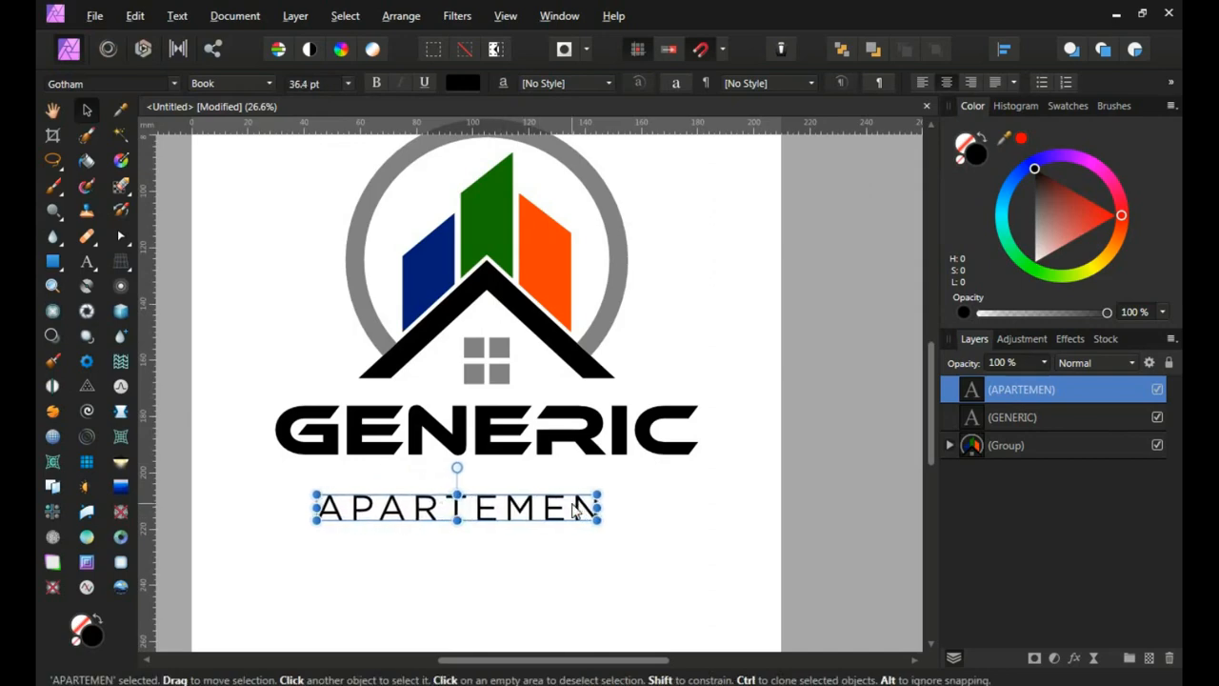
Move the "APARTEMEN" text so it is centred just below "GENERIC", and deselect it
{"action": "left_click_drag", "start_coordinate": [537, 520], "coordinate": [550, 499]}
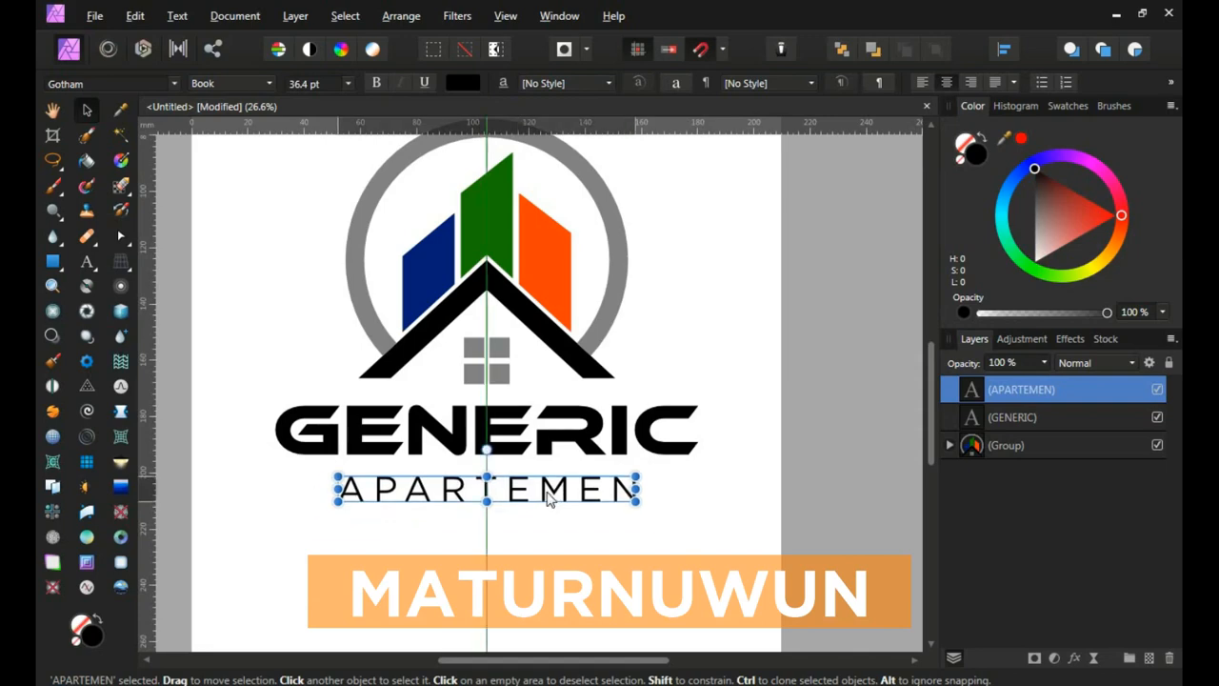
{"action": "scroll", "coordinate": [546, 493], "scroll_direction": "down", "scroll_amount": 1}
{"action": "scroll", "coordinate": [547, 493], "scroll_direction": "up", "scroll_amount": 1}
{"action": "left_click", "coordinate": [544, 540]}
{"action": "left_click_drag", "start_coordinate": [543, 541], "coordinate": [548, 607]}
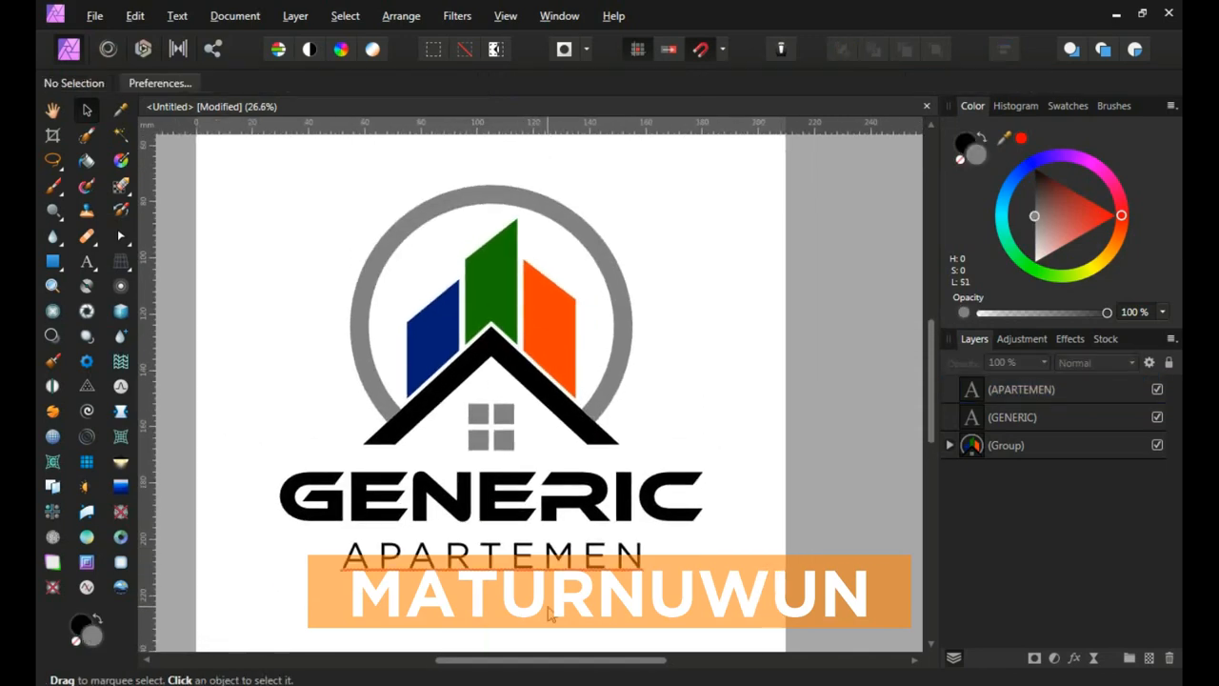